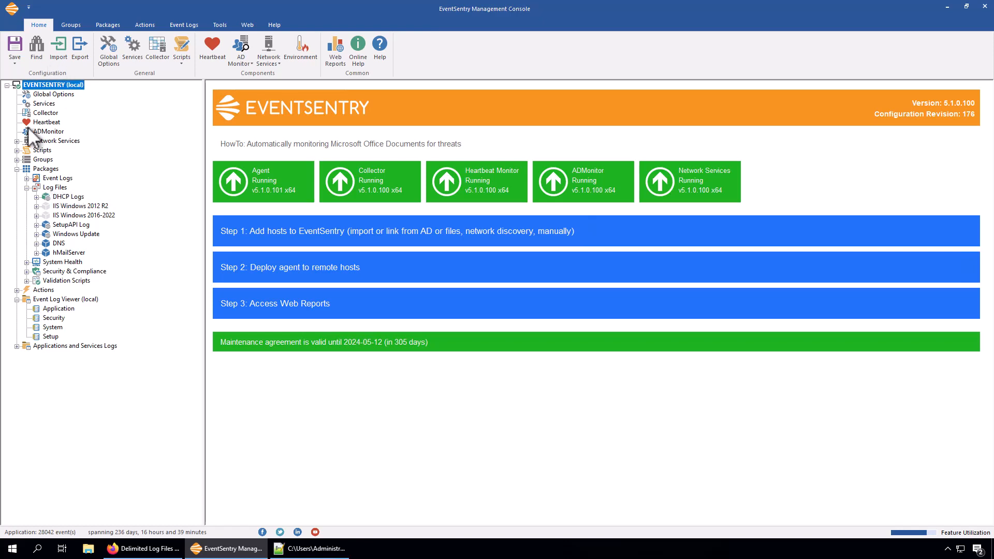
# Open the definitions of files and file types for log file packages and examine the DHCP Windows entry's path and type.
pyautogui.click(55, 188)
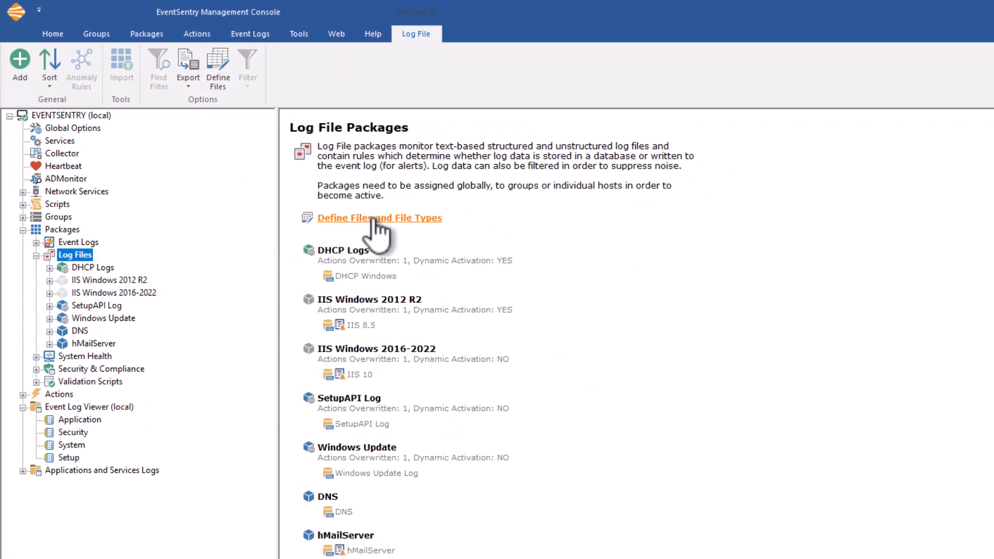
pyautogui.click(215, 71)
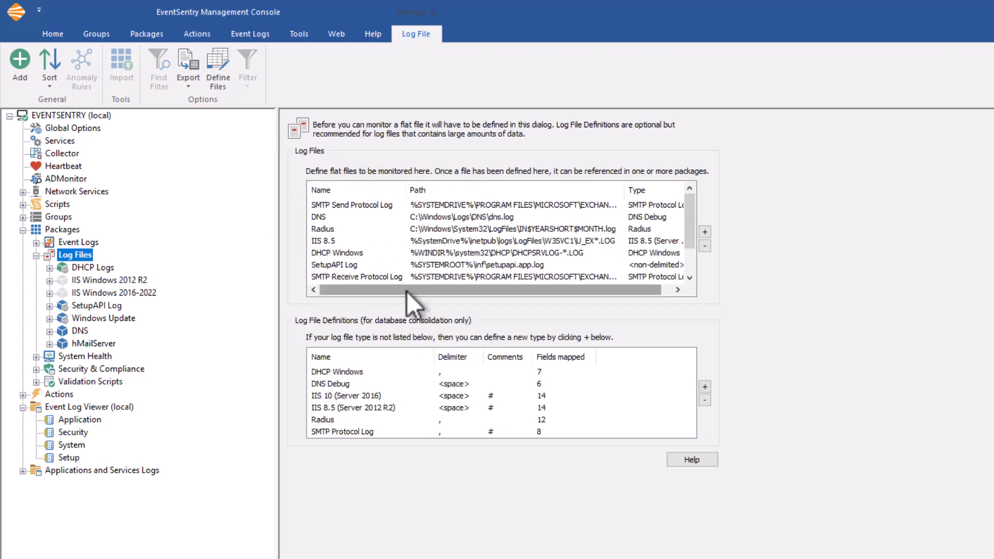
pyautogui.moveTo(691, 223); pyautogui.dragTo(661, 188)
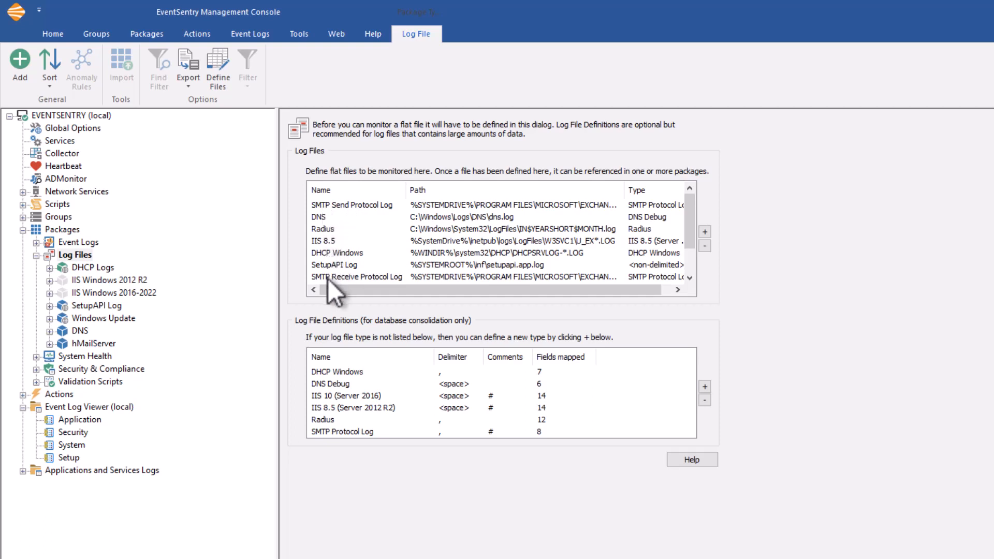
pyautogui.click(329, 252)
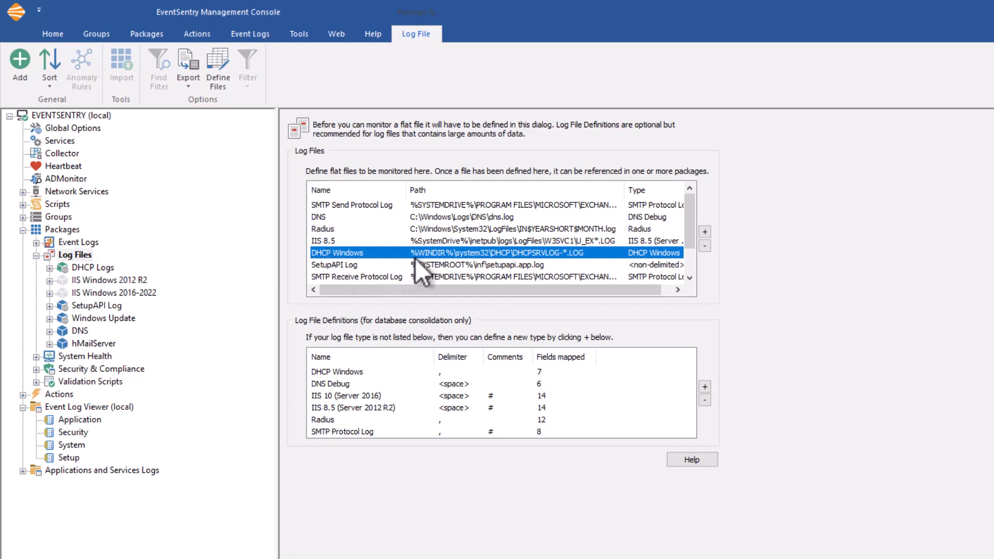
pyautogui.moveTo(583, 288); pyautogui.dragTo(611, 287)
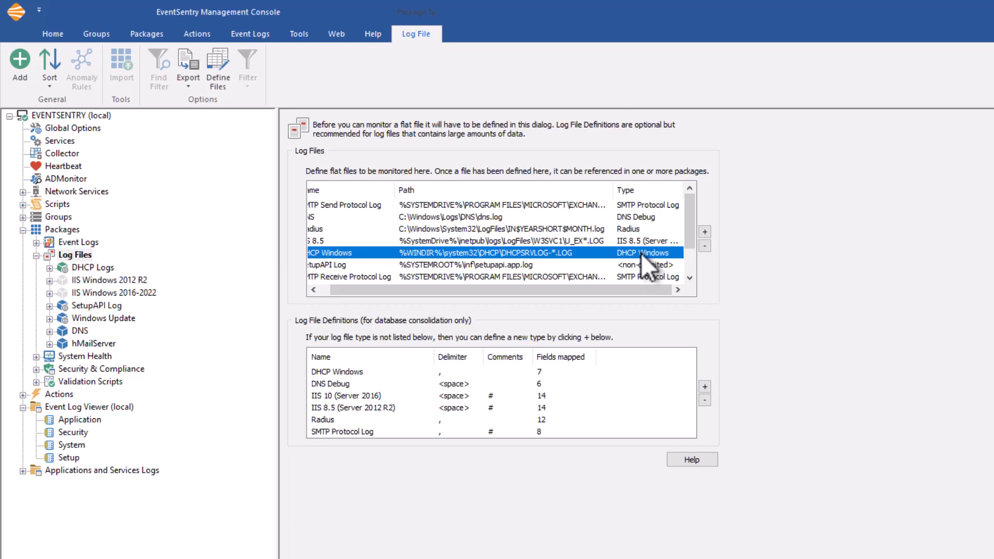
pyautogui.moveTo(697, 228); pyautogui.dragTo(721, 240)
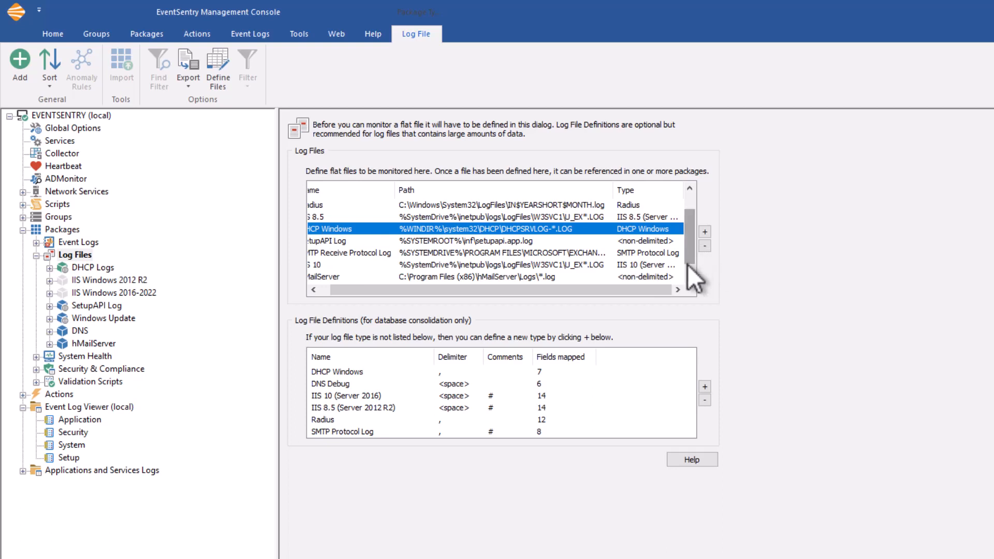
pyautogui.moveTo(612, 293); pyautogui.dragTo(461, 285)
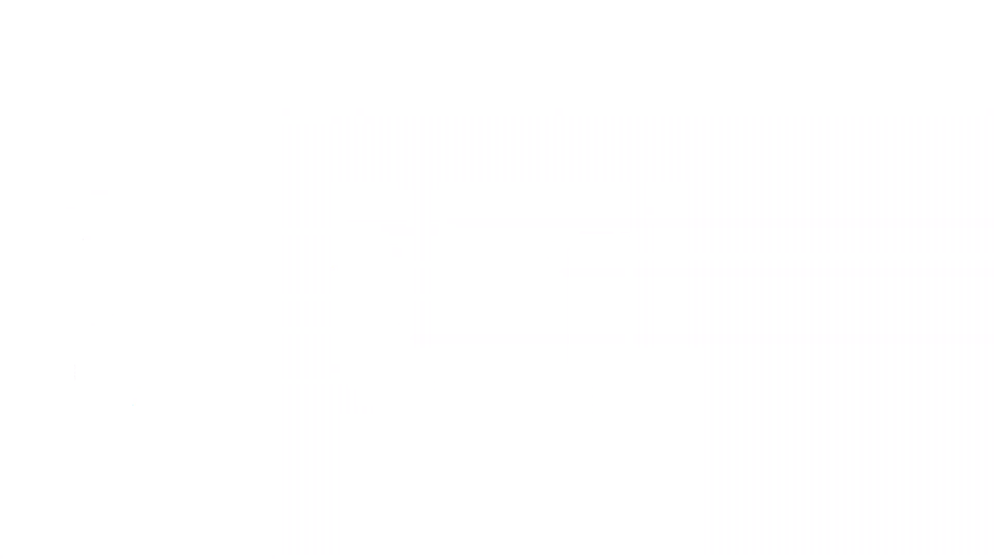
# Switch to EventSentry's web reports in the browser and review the available features and the log types for delimited log files.
pyautogui.click(283, 80)
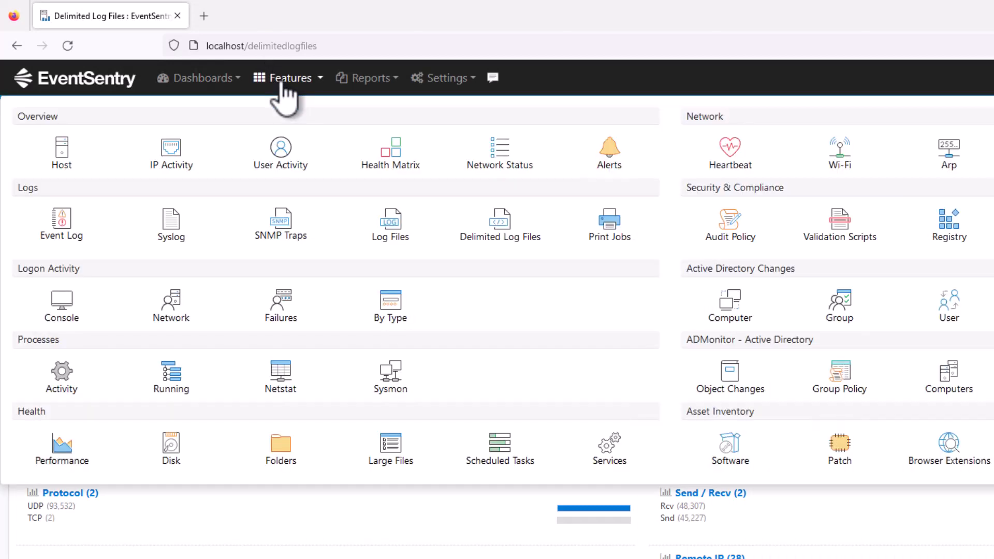
pyautogui.click(288, 88)
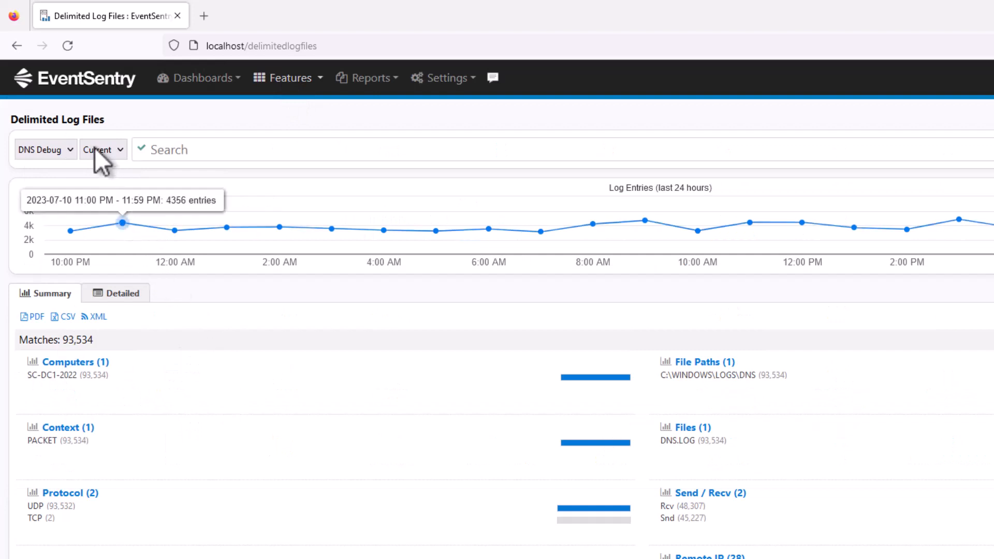
pyautogui.click(69, 149)
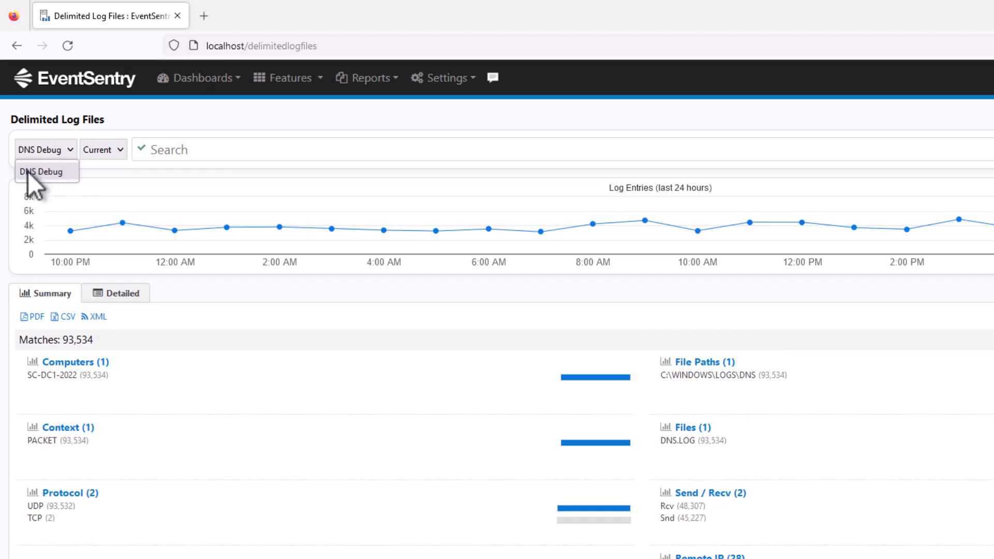
pyautogui.click(67, 150)
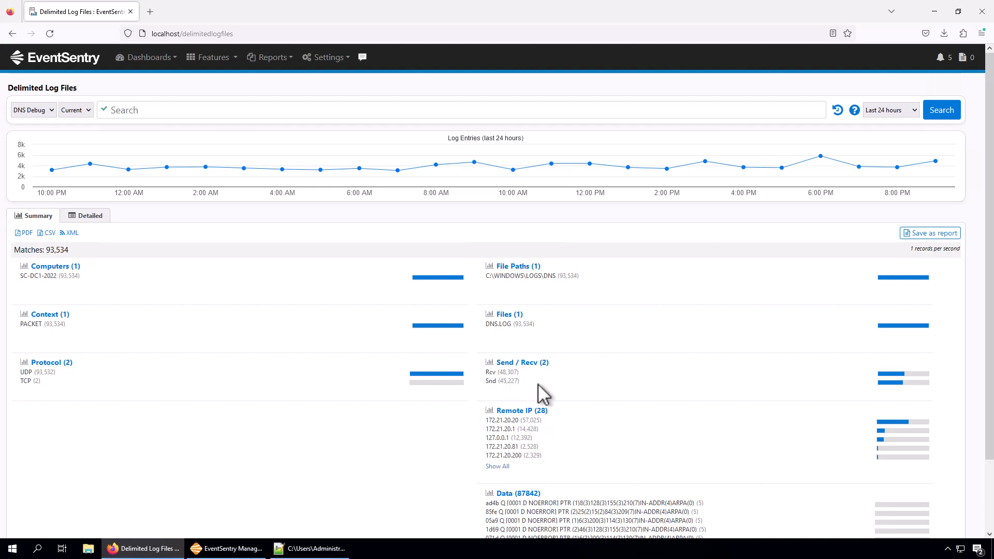
# Search the DNS Debug delimited log entries for the last 30 minutes.
pyautogui.click(886, 111)
pyautogui.click(892, 153)
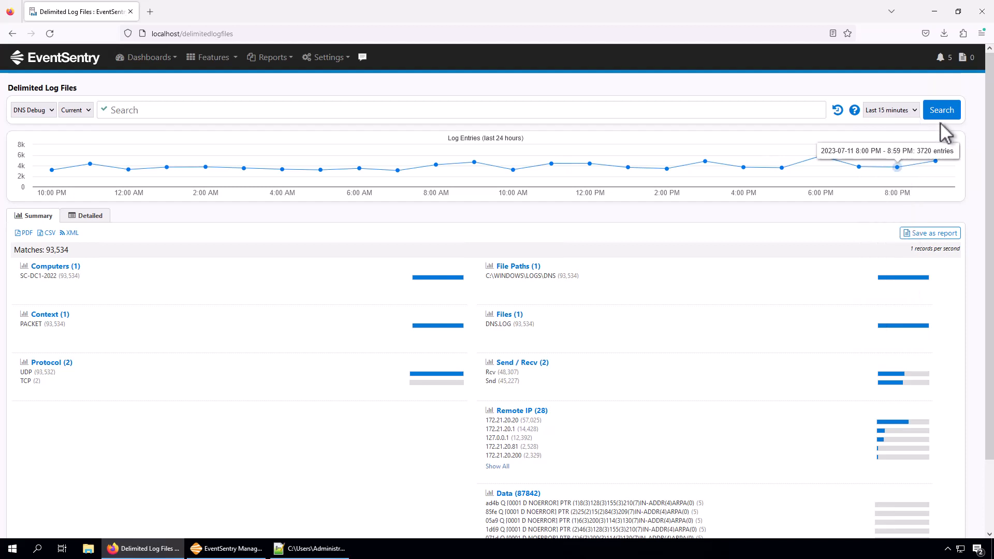
pyautogui.click(912, 111)
pyautogui.click(892, 164)
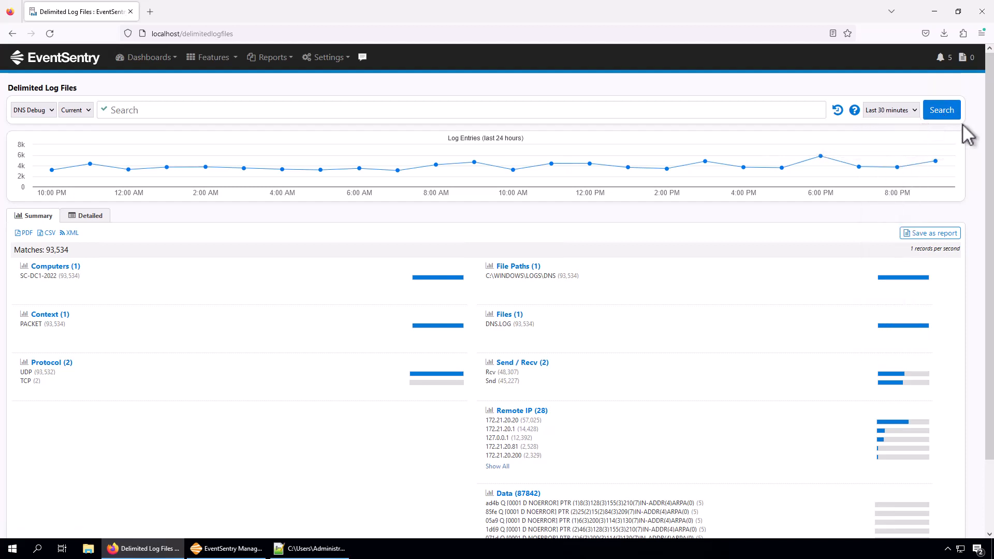
pyautogui.click(943, 111)
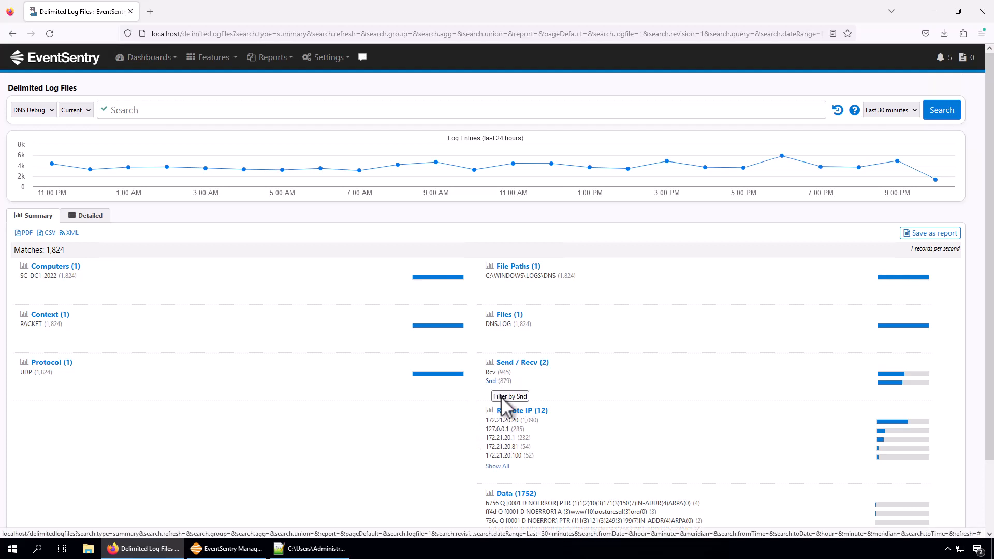
# Filter the DNS Debug entries by the Send / Recv value Snd and show the detailed records.
pyautogui.click(492, 381)
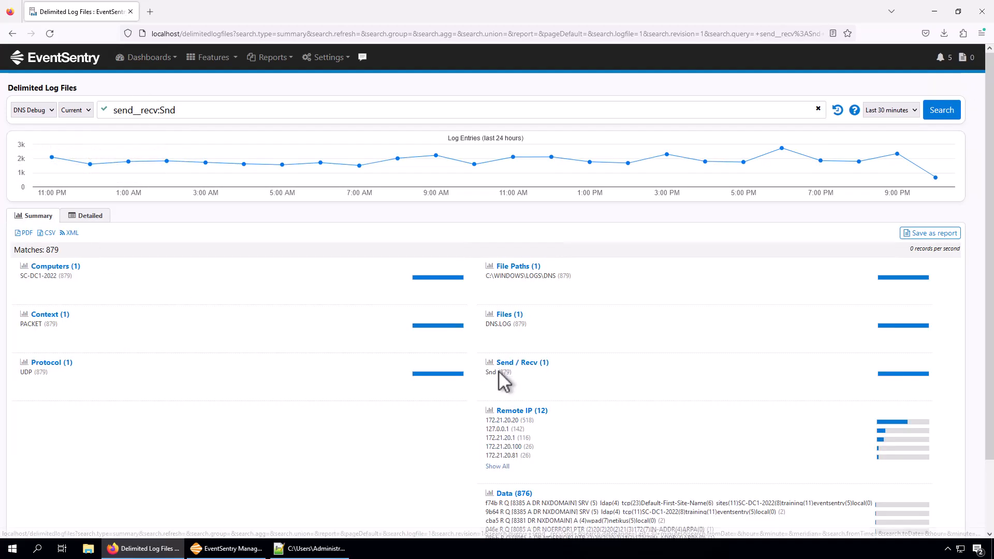
pyautogui.click(84, 217)
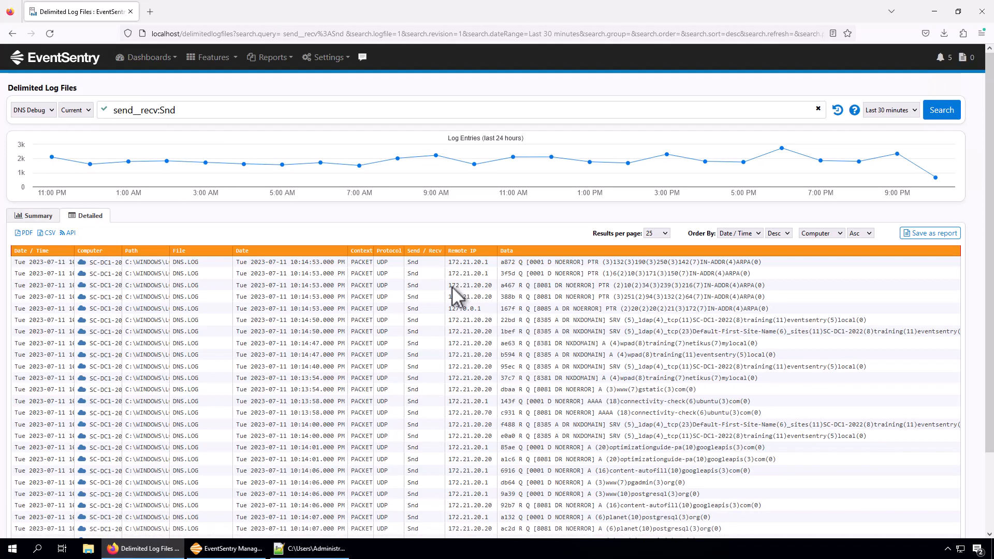
# Switch to dns.log in Notepad++ and examine the message logging key and the first log entry on line 30.
pyautogui.click(317, 552)
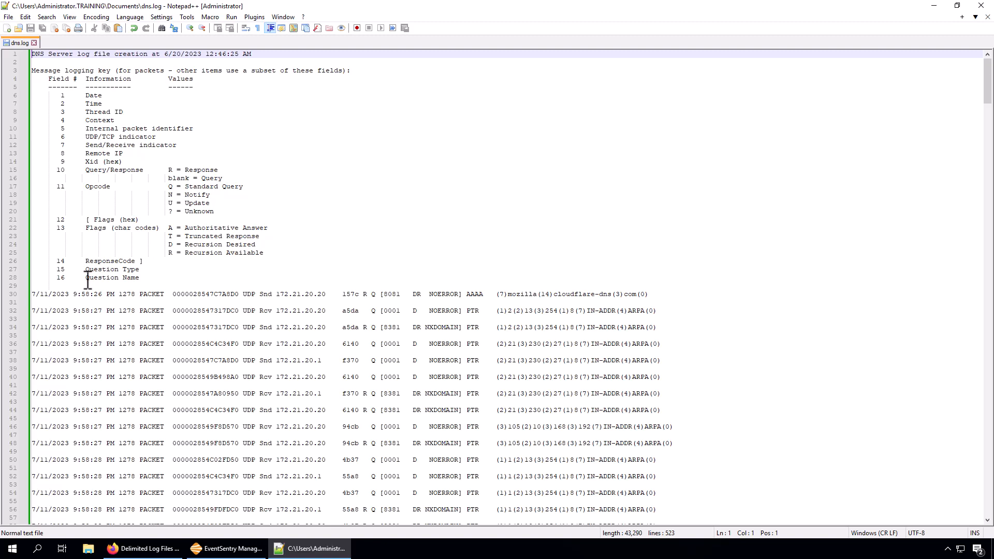
pyautogui.click(139, 279)
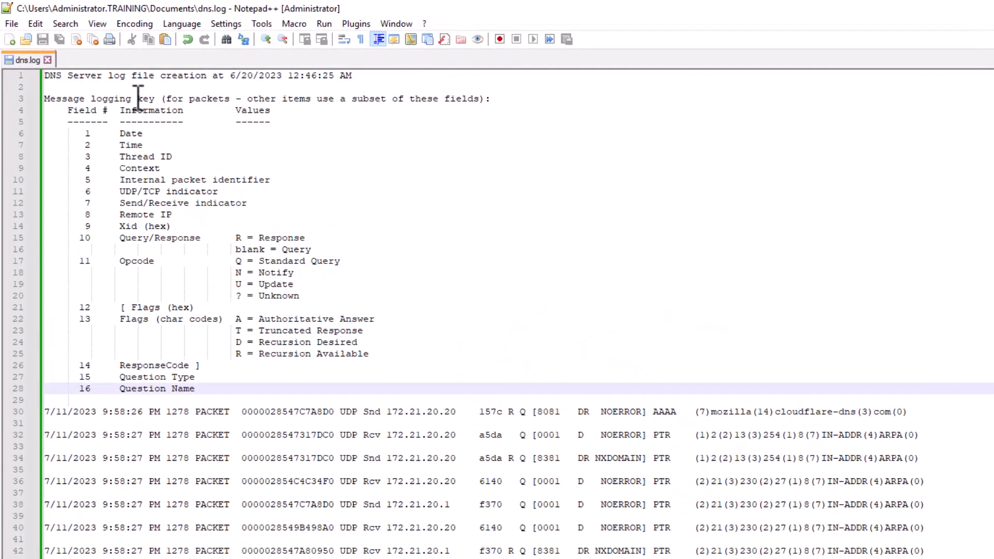
pyautogui.click(152, 133)
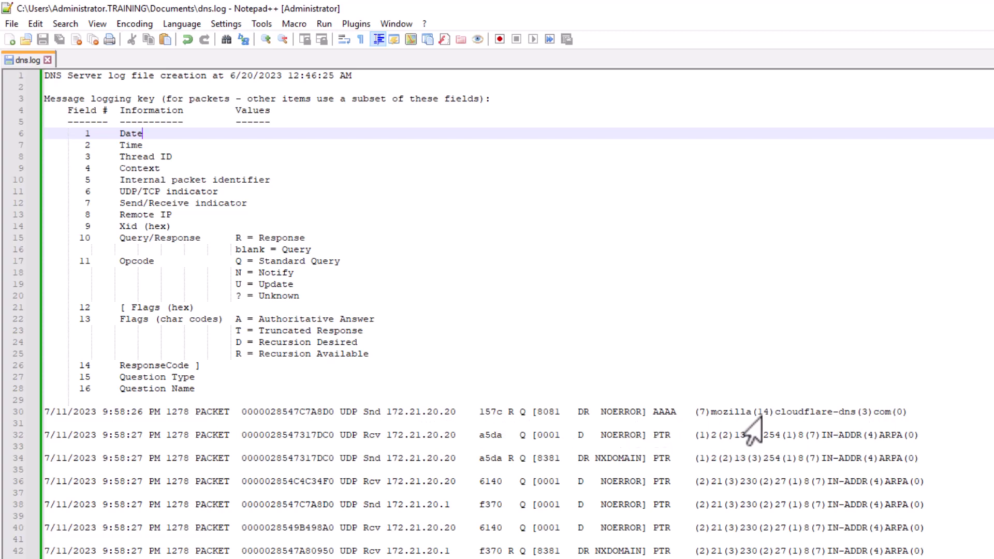
pyautogui.click(901, 413)
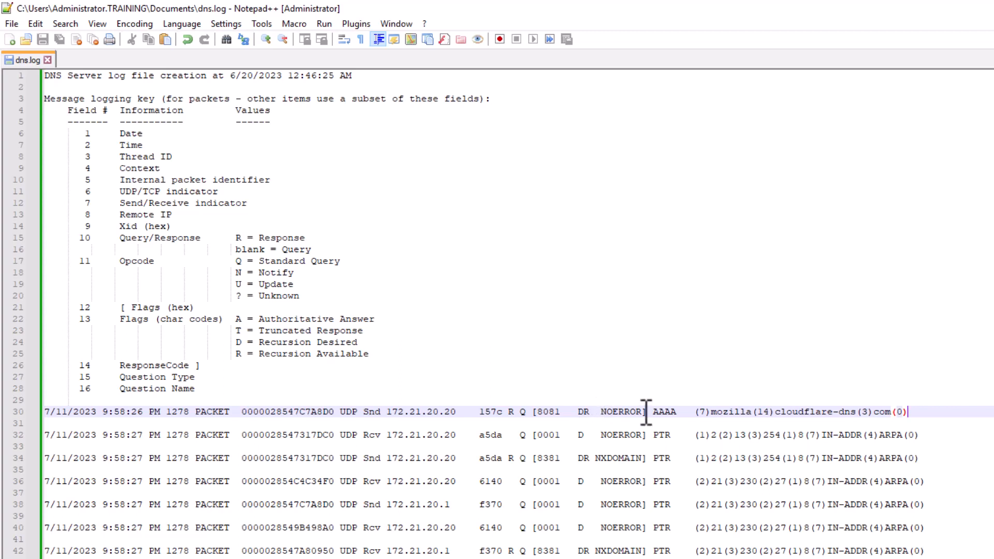
pyautogui.press('Down')
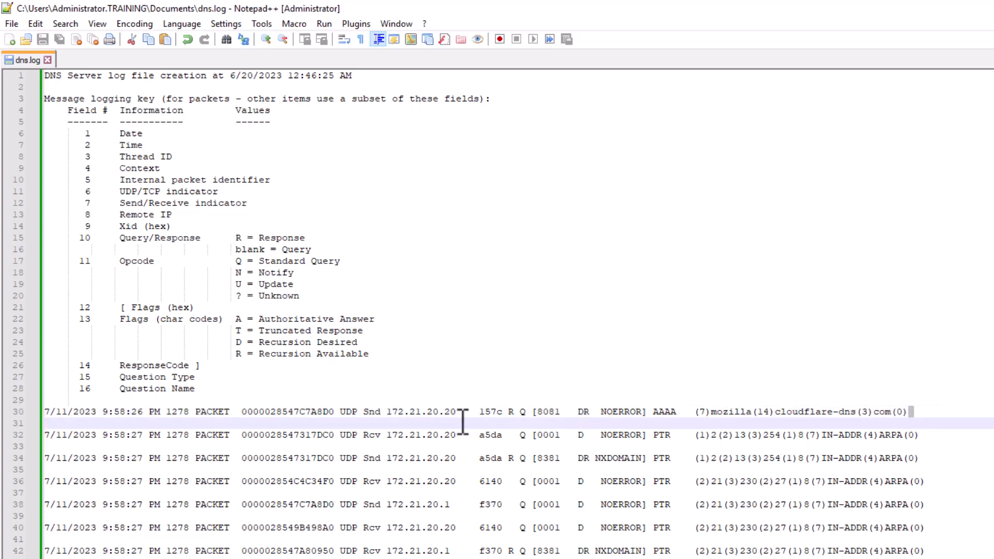
pyautogui.moveTo(328, 422); pyautogui.dragTo(44, 415)
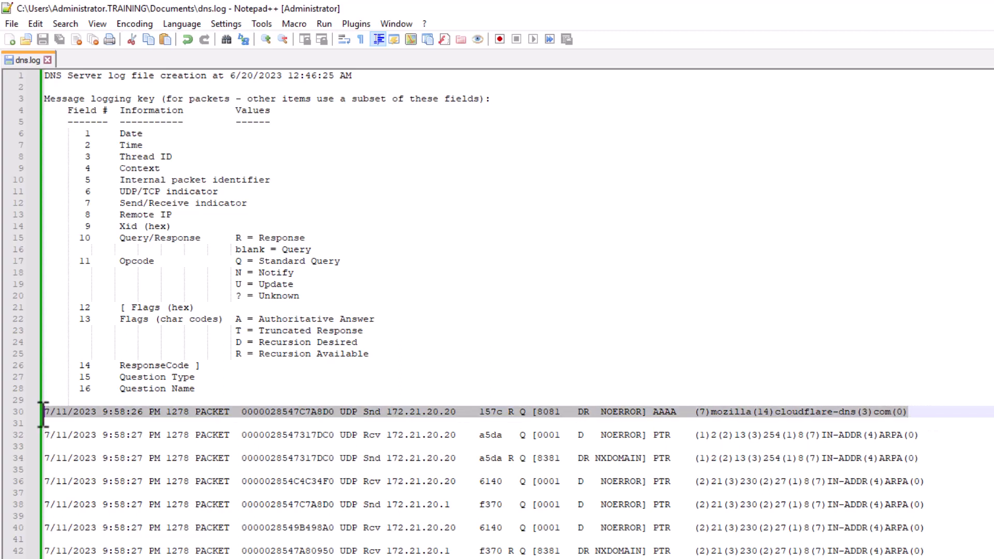
pyautogui.click(386, 413)
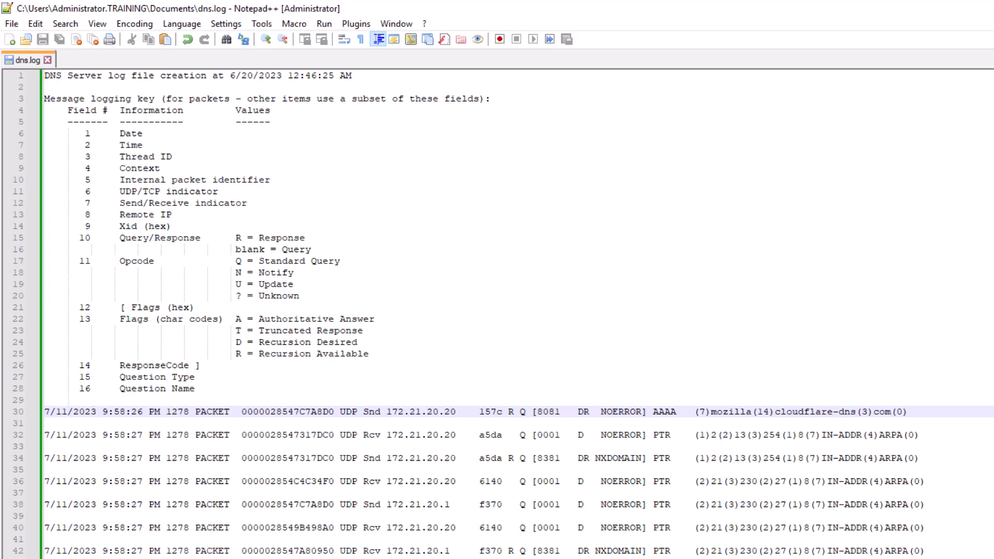
# Return to the EventSentry Management Console and open the DNS Debug log file definition.
pyautogui.hotkey('alt', 'Tab')
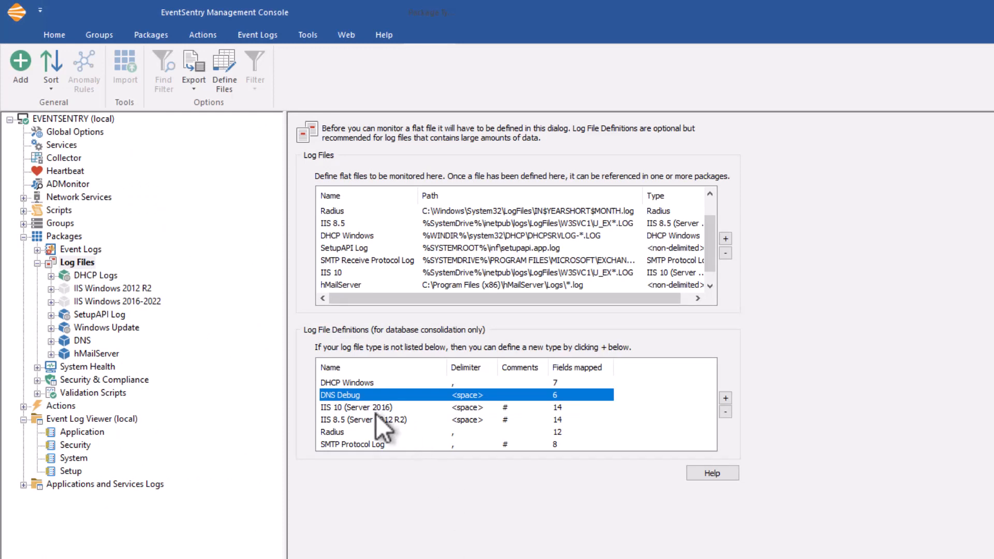
pyautogui.click(358, 383)
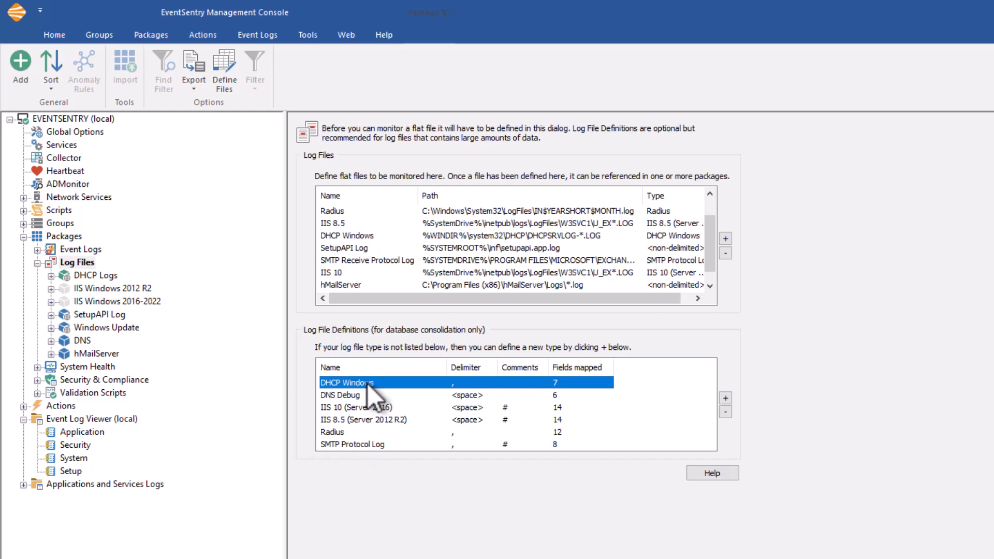
pyautogui.click(363, 395)
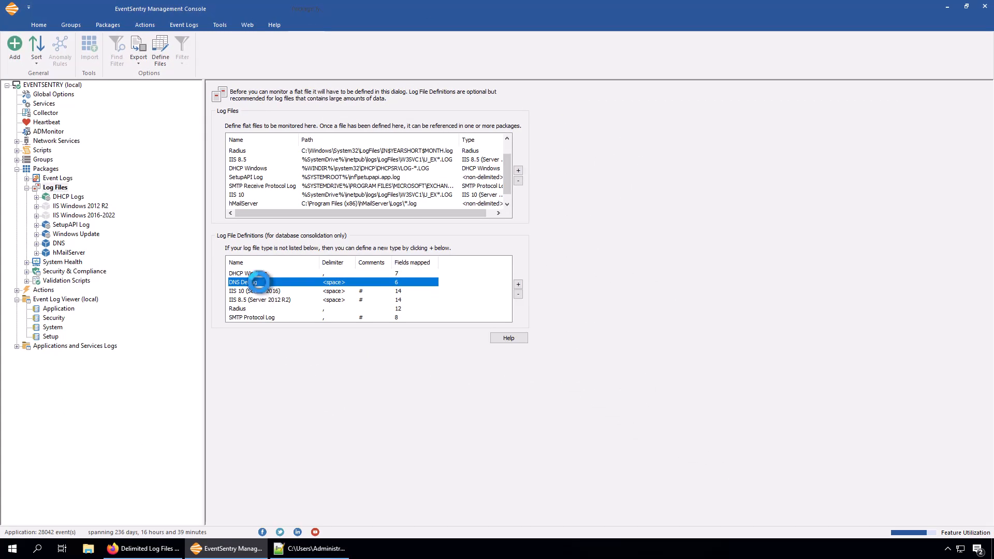
pyautogui.doubleClick(259, 282)
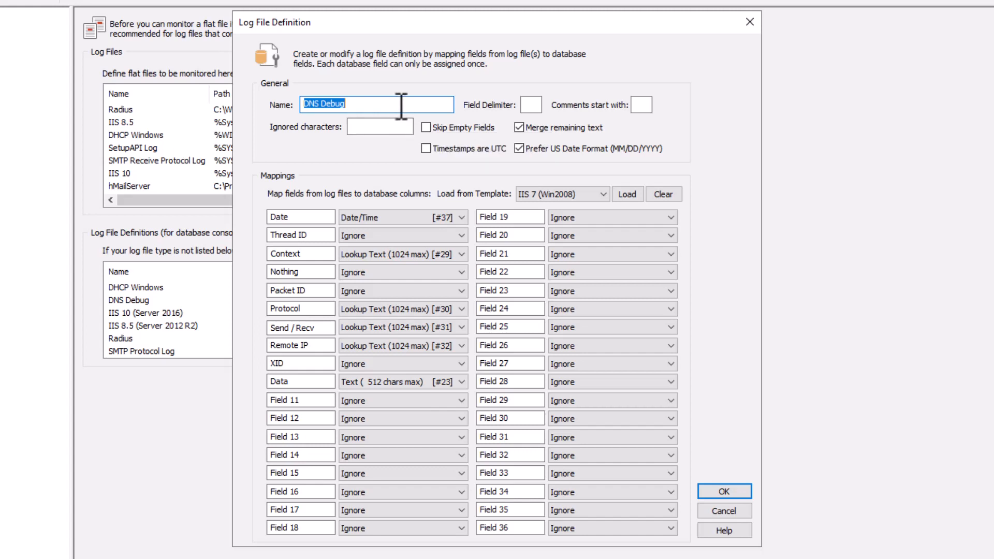
# Check the DNS Debug definition's name and field delimiter, and select the delimiting space before PM on line 30 of dns.log in Notepad++.
pyautogui.click(403, 103)
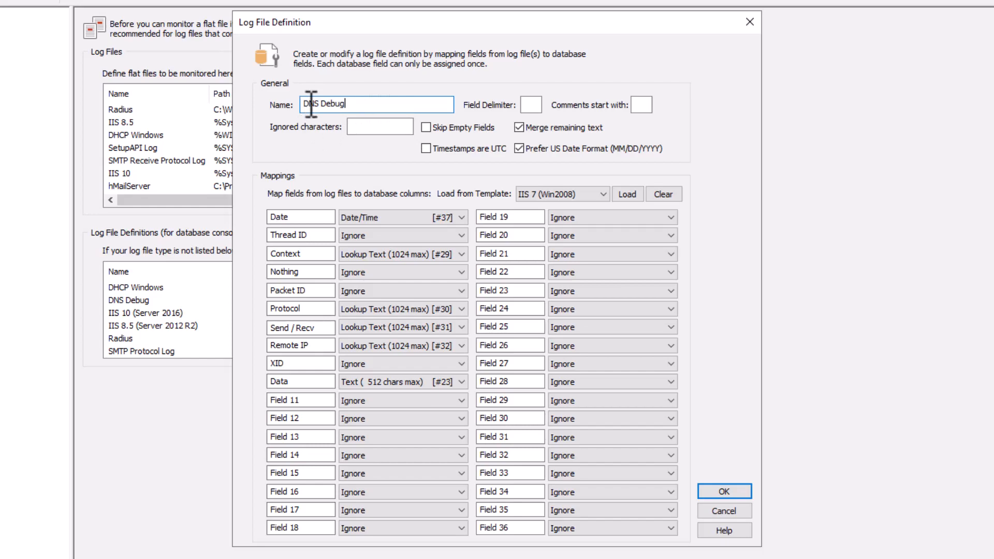
pyautogui.click(531, 104)
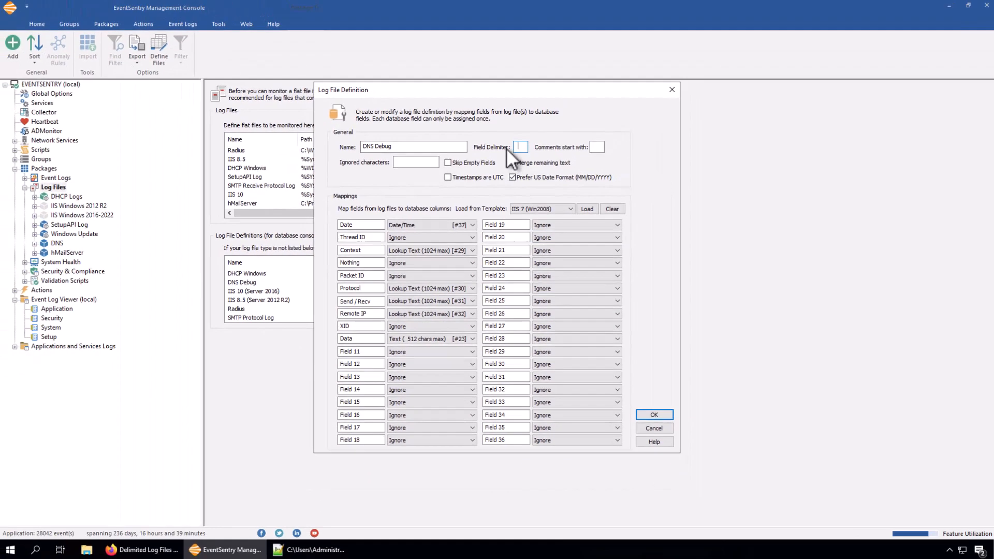
pyautogui.click(310, 548)
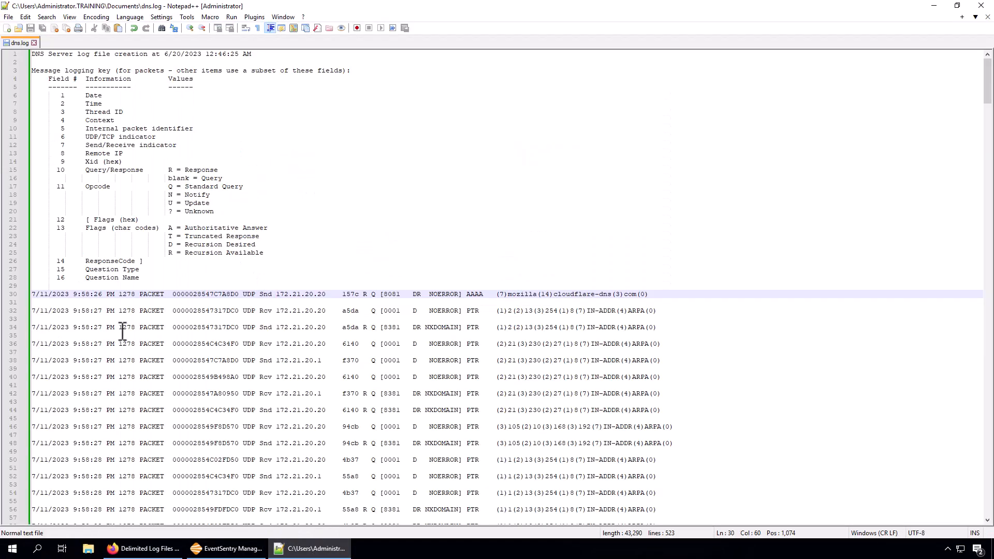
pyautogui.moveTo(103, 294); pyautogui.dragTo(108, 294)
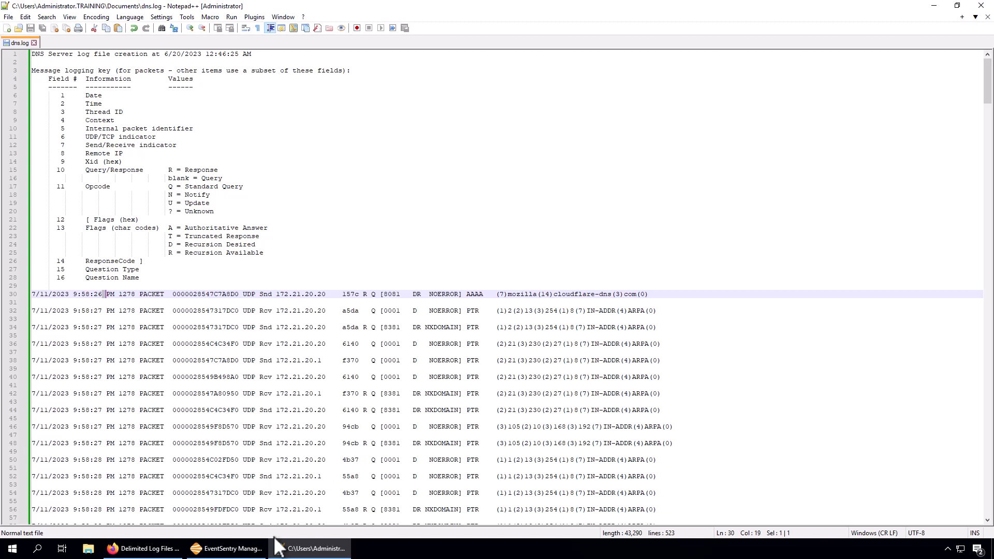
# Compare the definition's general options in the EventSentry Management Console with the dns.log entries in Notepad++.
pyautogui.click(192, 550)
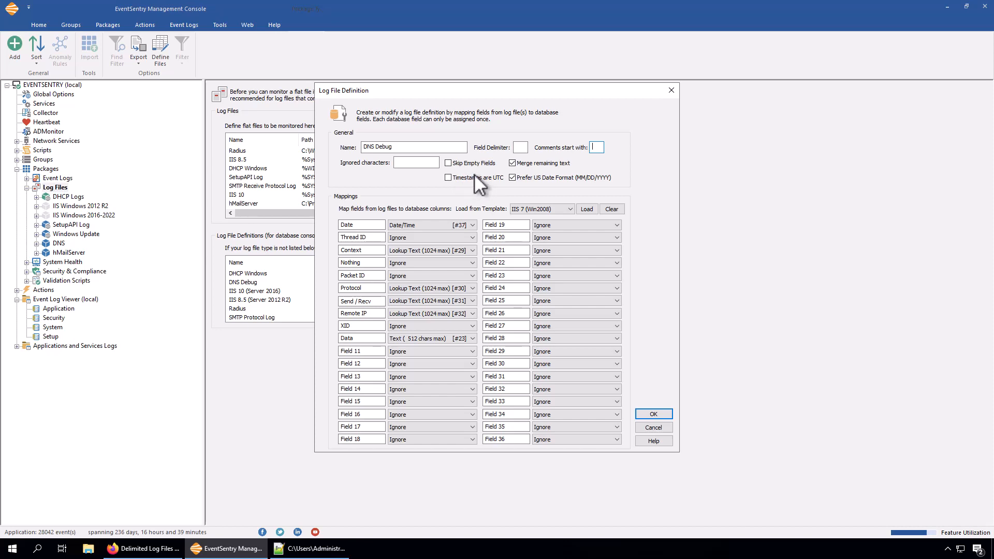
pyautogui.click(329, 547)
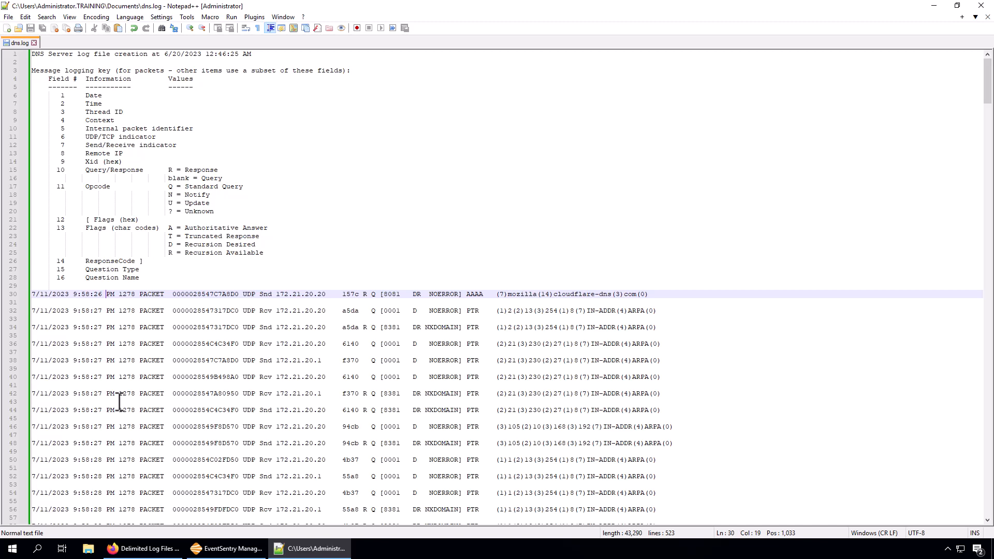
pyautogui.click(232, 548)
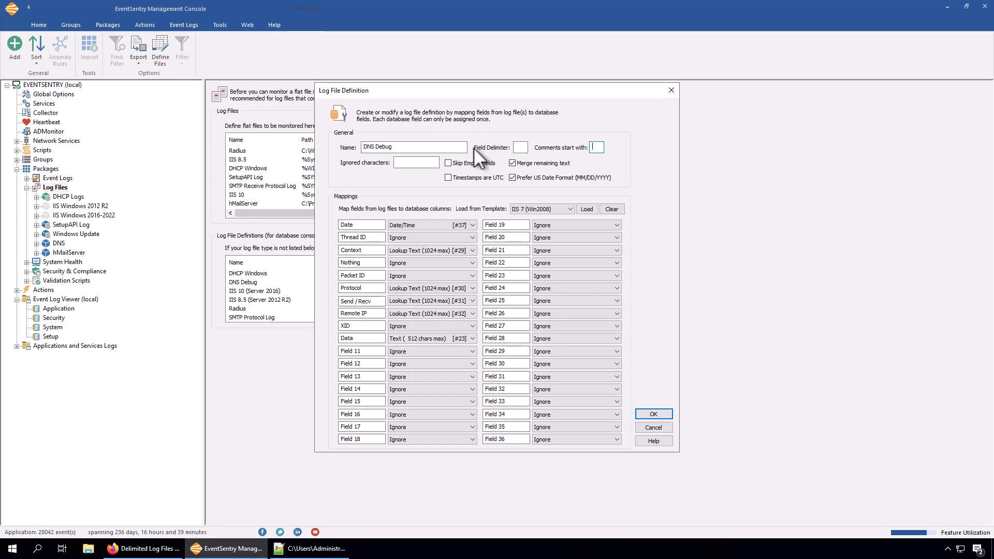
# Switch to dns.log in Notepad++ and select the full date and time at the start of line 30.
pyautogui.click(314, 548)
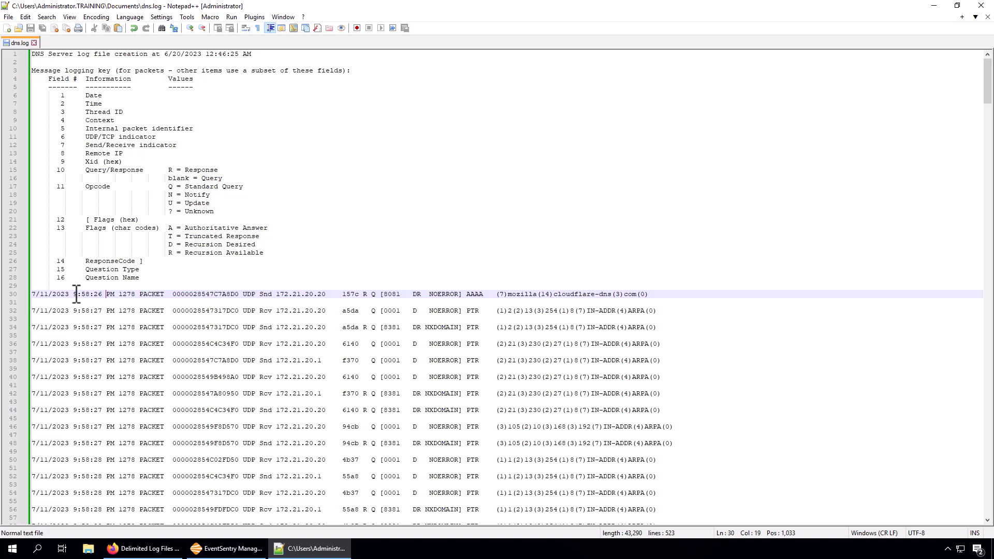
pyautogui.click(115, 293)
pyautogui.moveTo(115, 297); pyautogui.dragTo(18, 293)
pyautogui.click(86, 311)
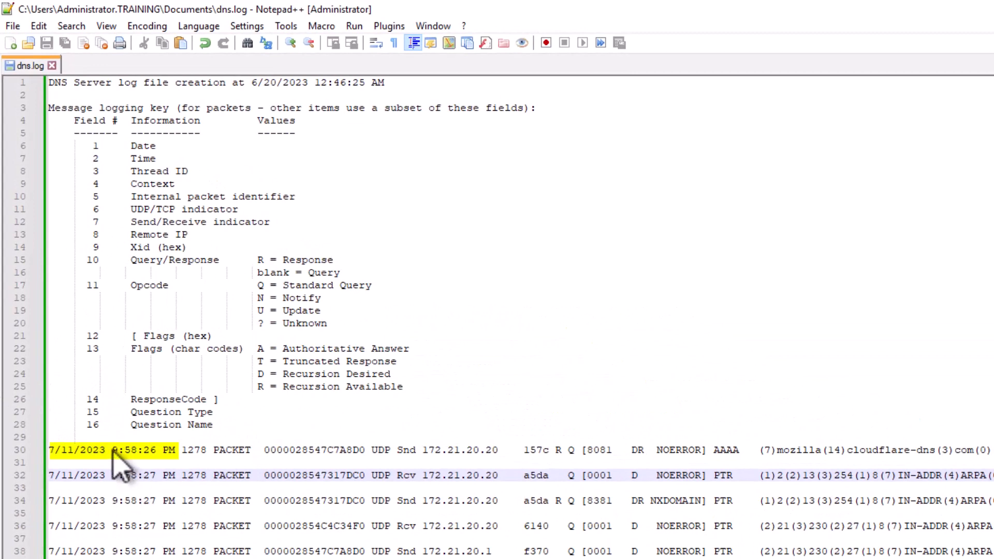
pyautogui.click(160, 449)
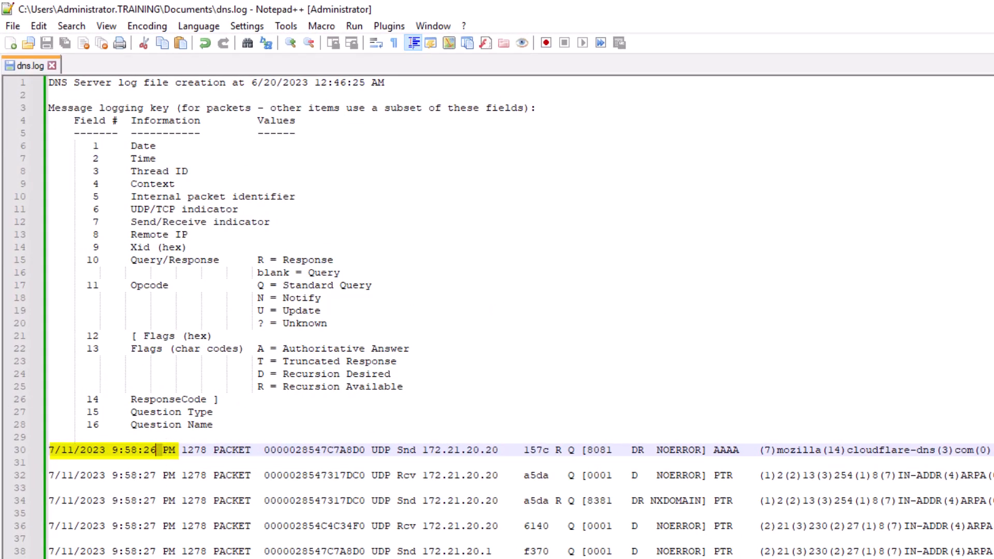
pyautogui.click(178, 450)
pyautogui.moveTo(49, 450); pyautogui.dragTo(180, 456)
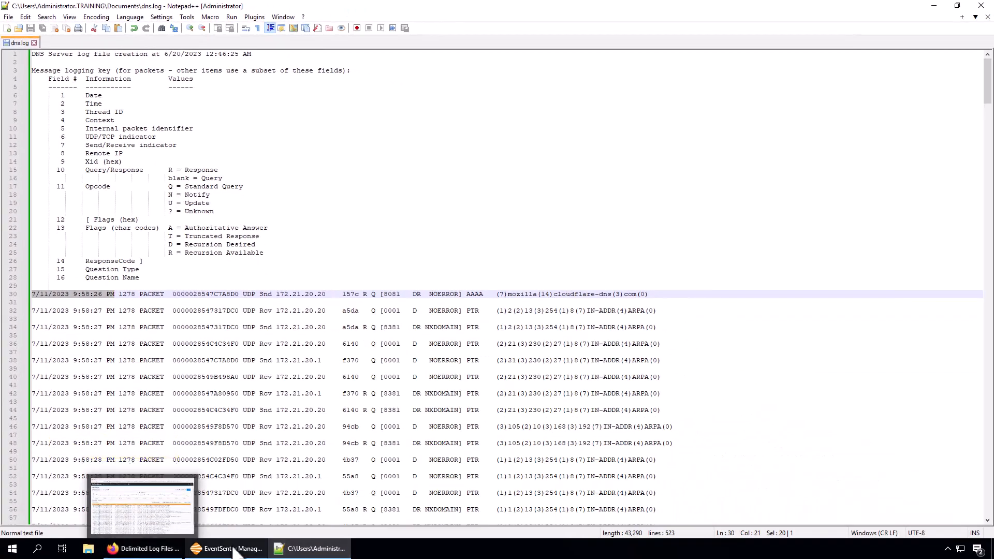
# Return to the EventSentry Management Console and examine the database column types available for the Date field mapping.
pyautogui.click(234, 550)
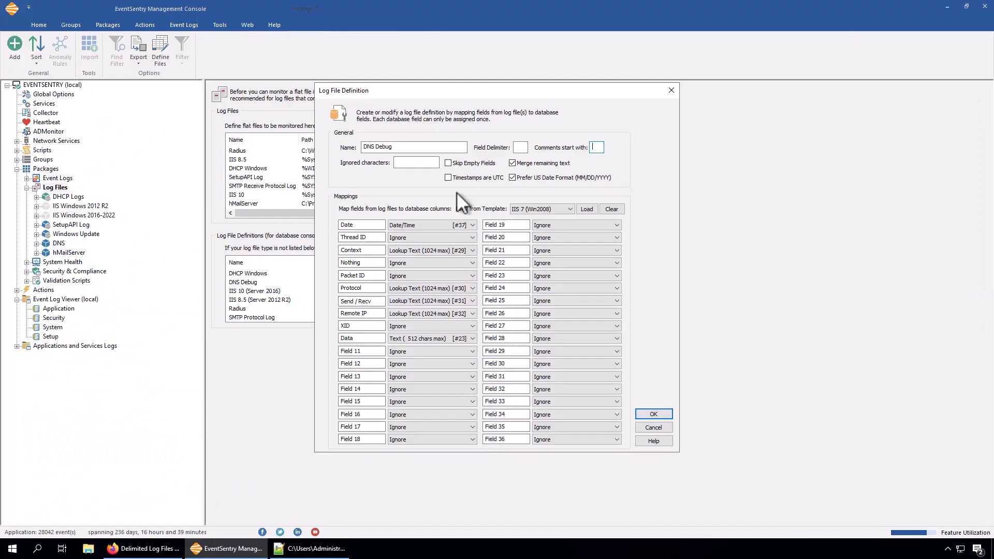
pyautogui.click(461, 226)
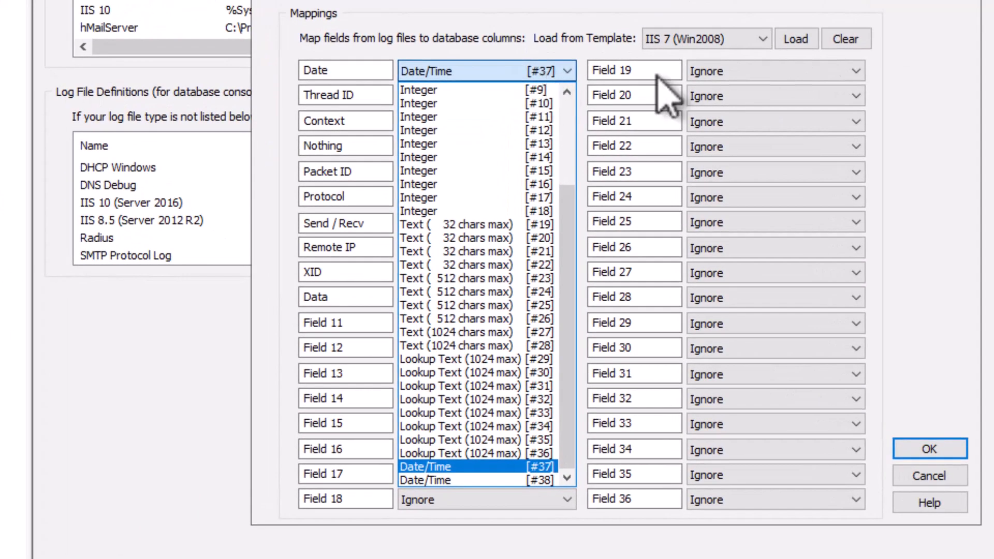
pyautogui.click(568, 119)
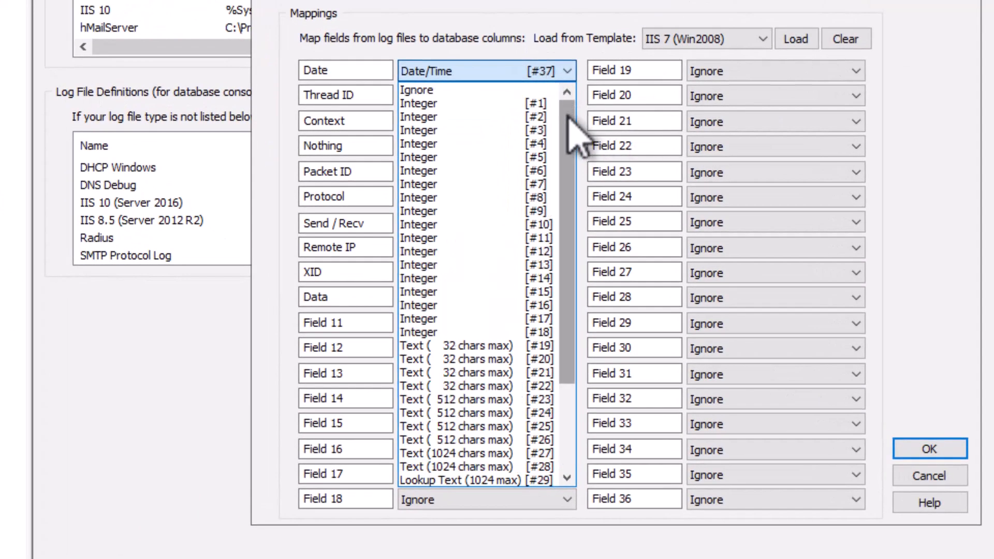
pyautogui.moveTo(568, 117); pyautogui.dragTo(565, 88)
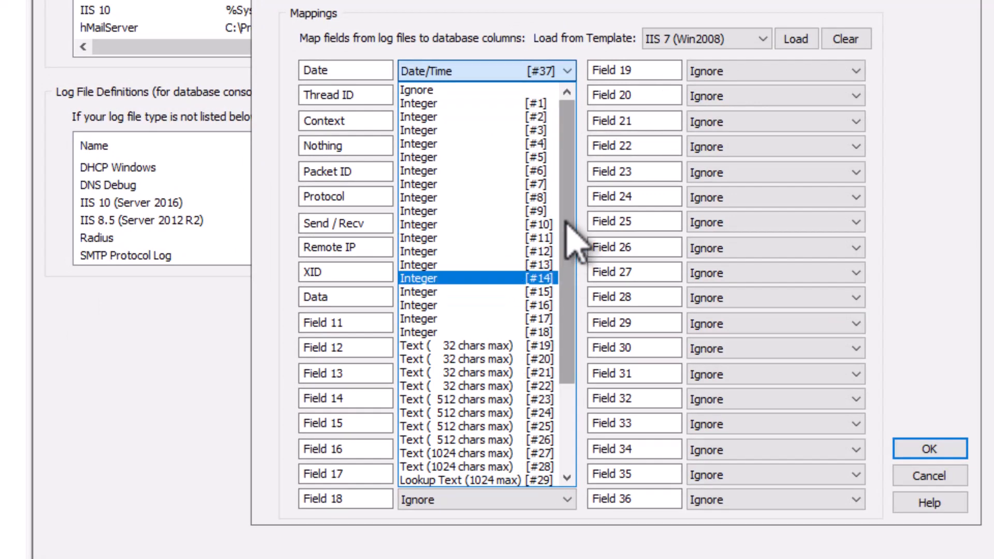
pyautogui.moveTo(569, 218); pyautogui.dragTo(562, 295)
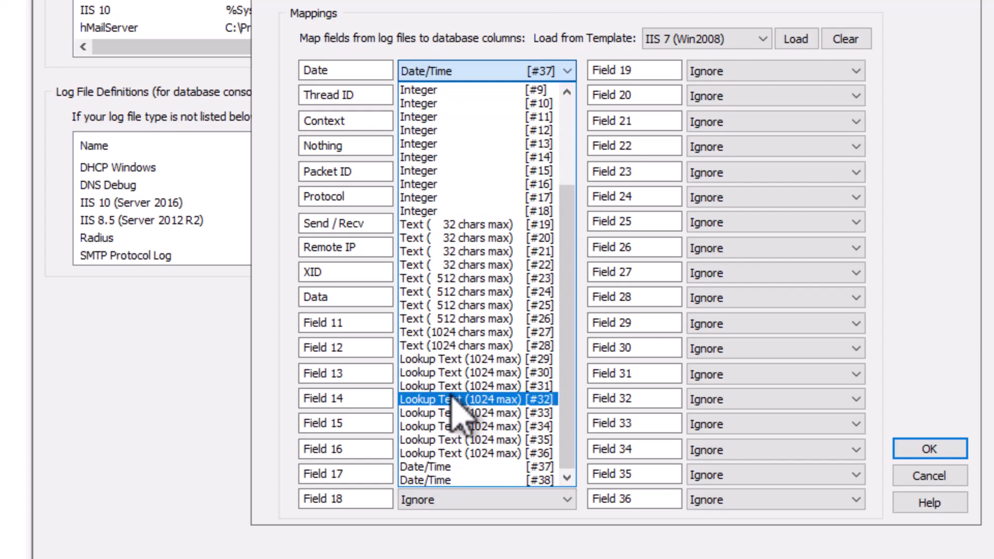
pyautogui.moveTo(568, 435); pyautogui.dragTo(582, 228)
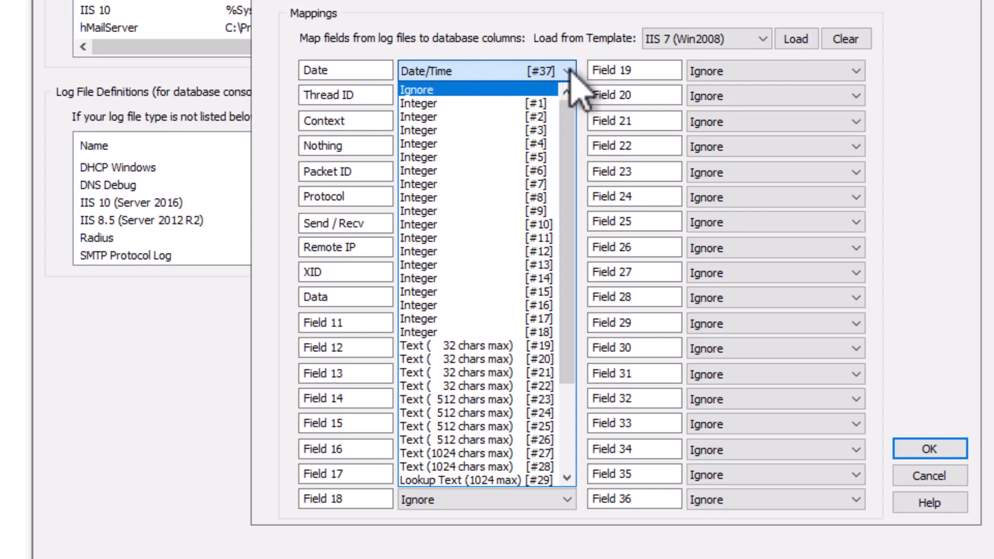
pyautogui.click(590, 43)
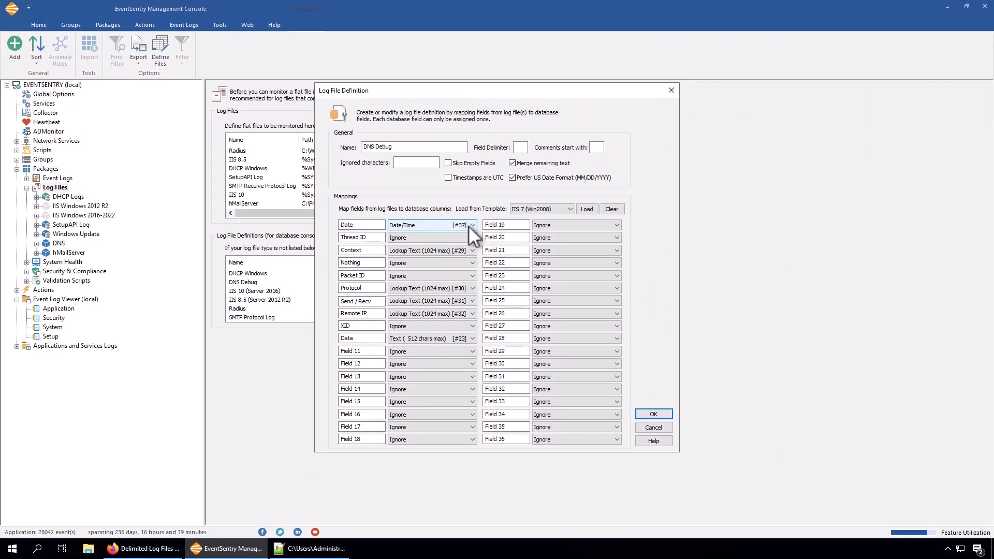
# Compare the line 30 timestamp in dns.log with the Date/Time column types offered for the Date field in the definition.
pyautogui.click(310, 548)
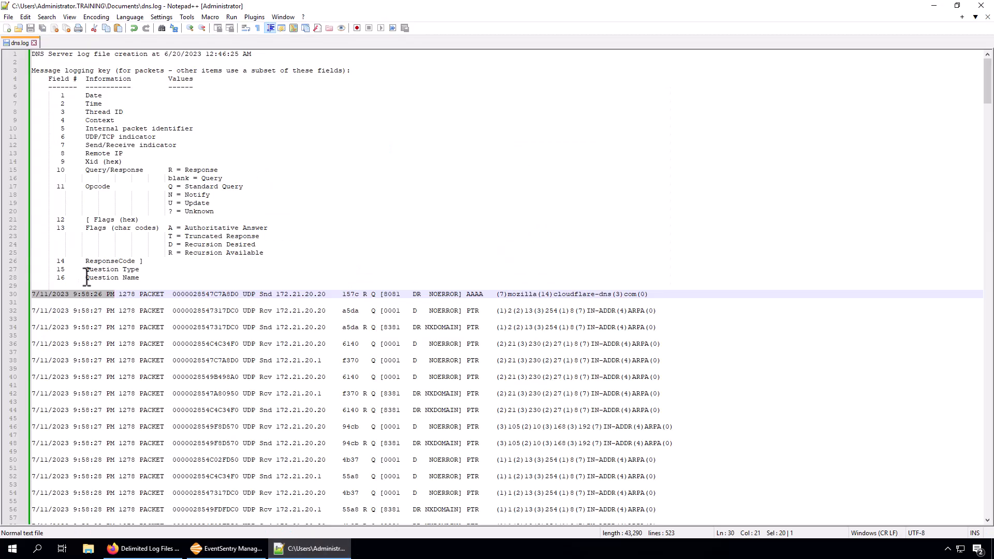
pyautogui.moveTo(115, 294); pyautogui.dragTo(27, 291)
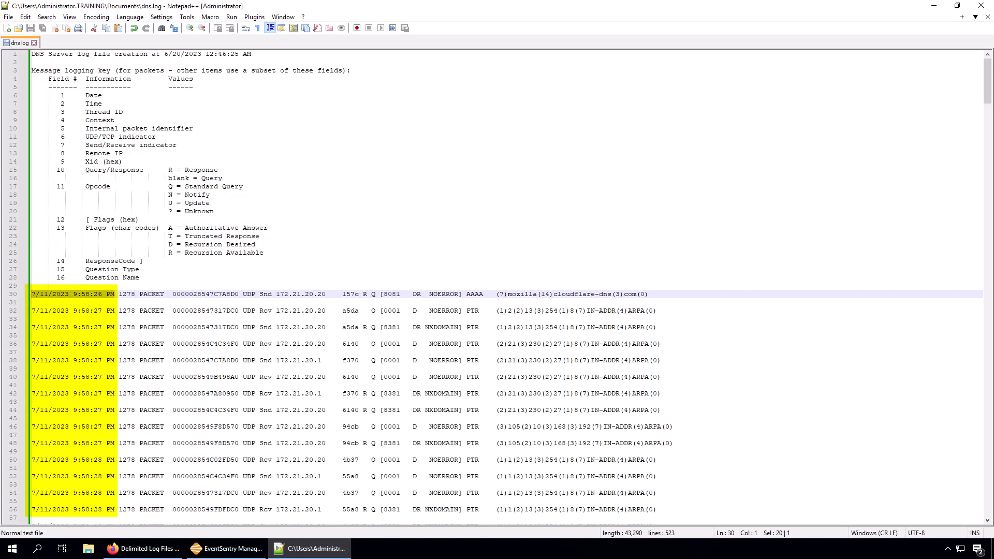
pyautogui.click(228, 549)
pyautogui.click(473, 226)
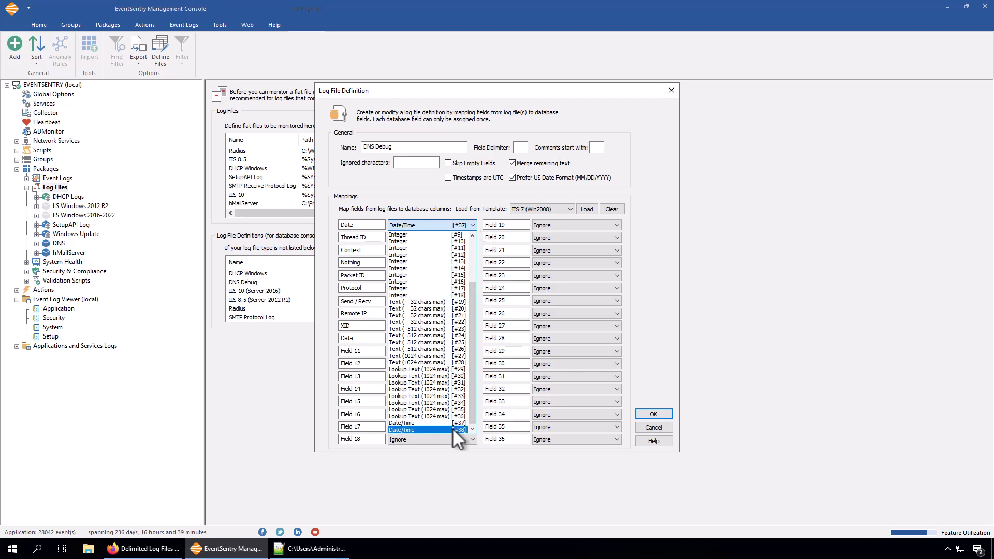
pyautogui.click(480, 194)
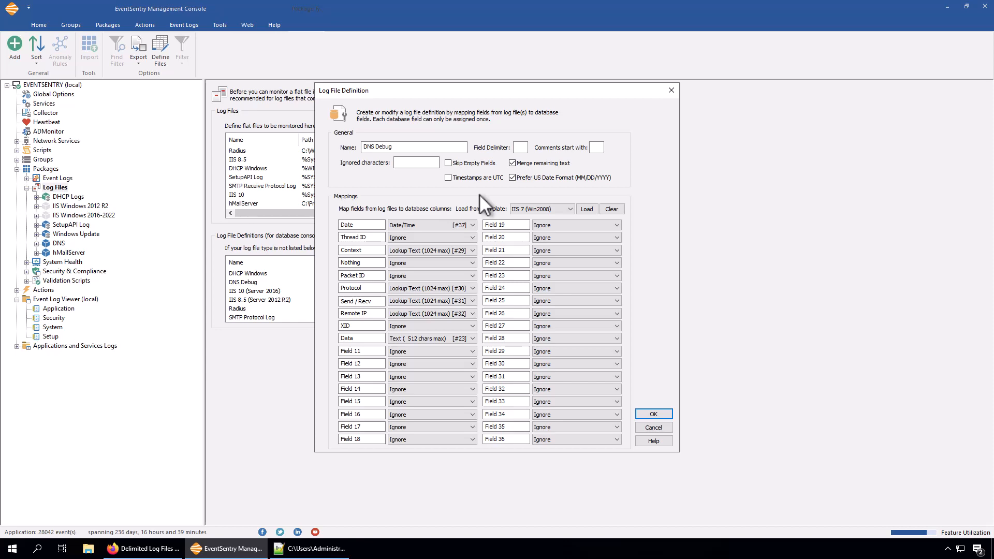
# Select the thread ID 1278 on line 30 of dns.log and check the Thread ID field in the EventSentry definition.
pyautogui.click(321, 549)
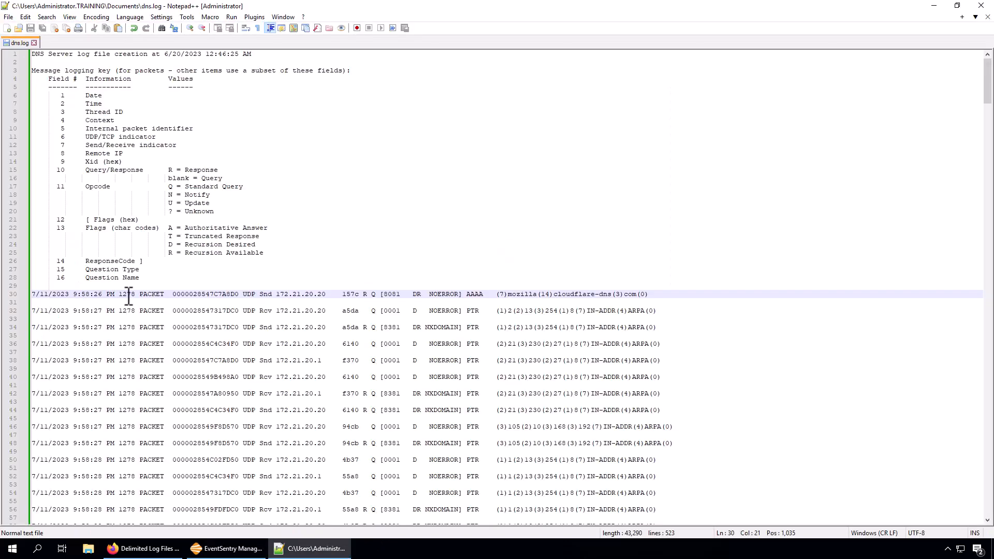
pyautogui.doubleClick(127, 294)
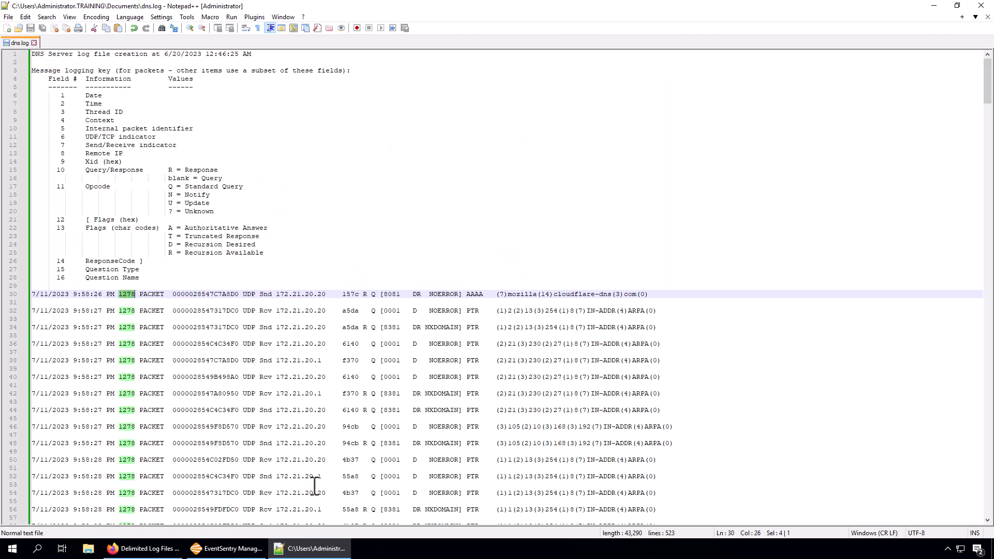
pyautogui.click(257, 552)
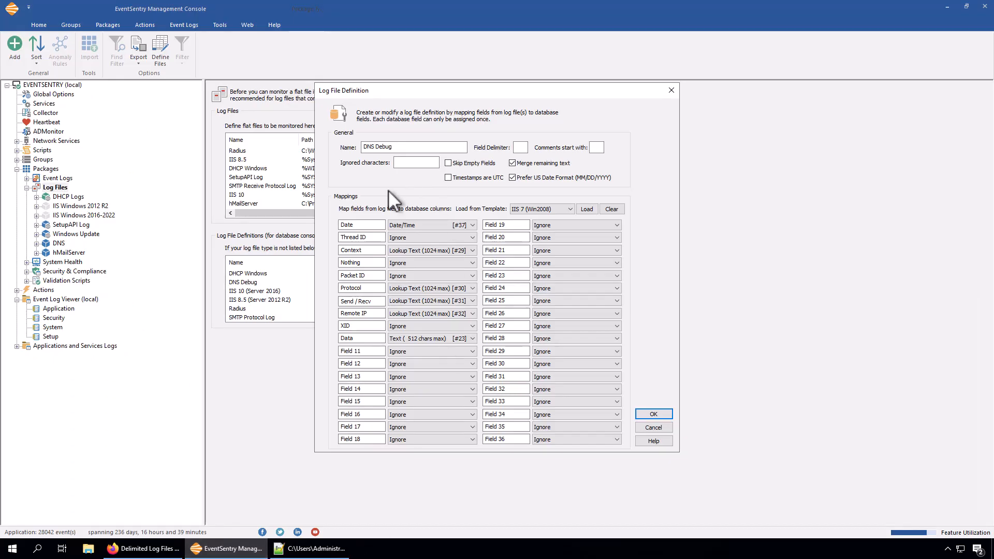
pyautogui.click(375, 237)
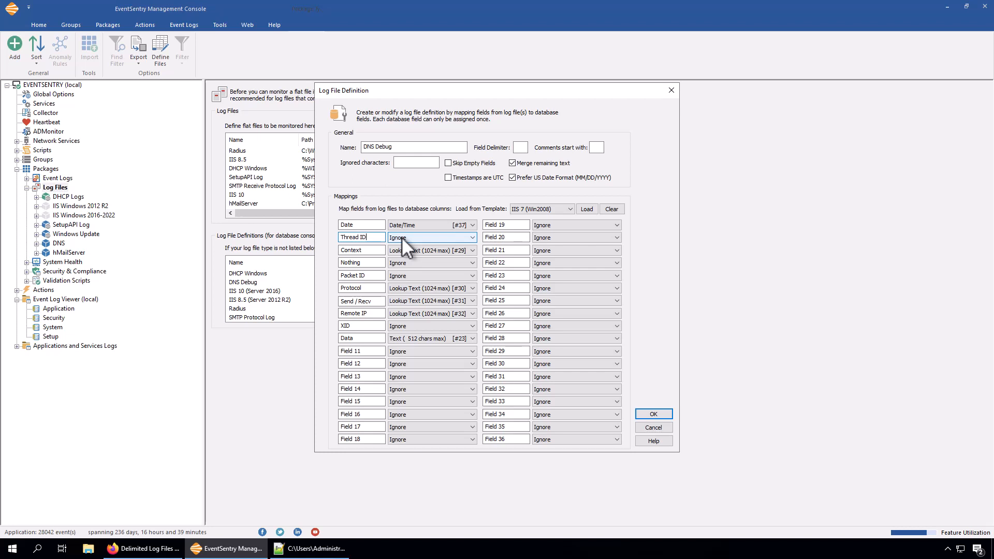
# Locate Context in the dns.log message key and PACKET on line 30, and check the Context mapping in the EventSentry definition.
pyautogui.click(311, 548)
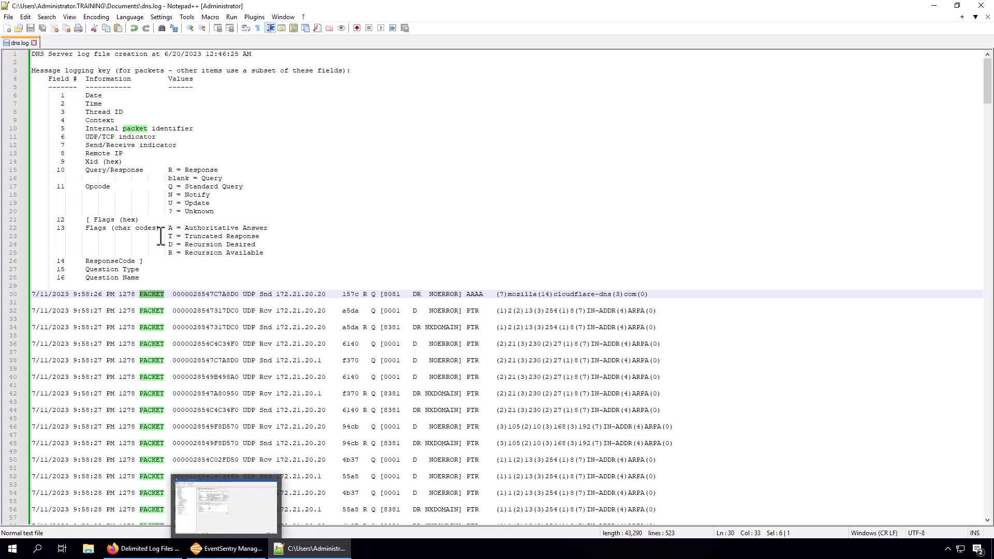
pyautogui.click(90, 120)
pyautogui.doubleClick(91, 120)
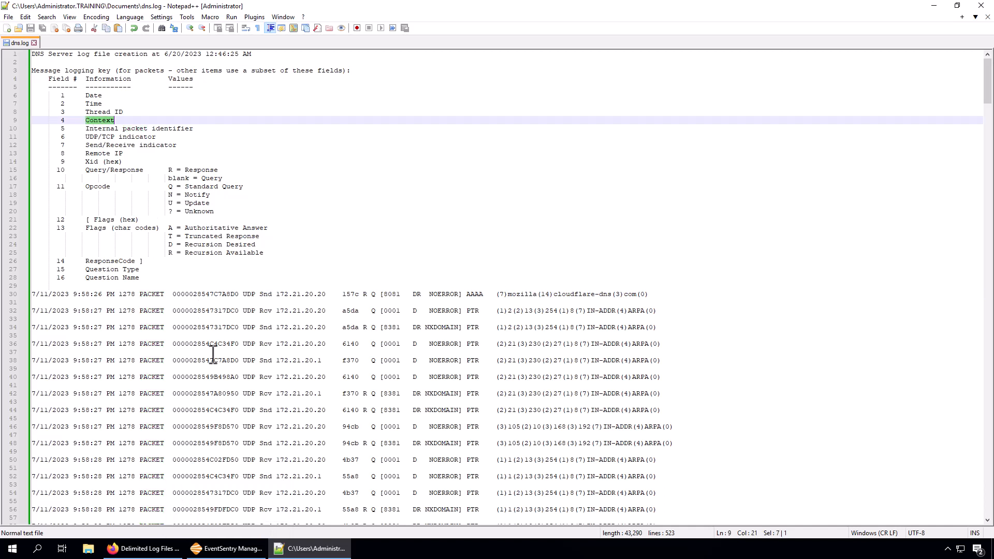
pyautogui.doubleClick(154, 294)
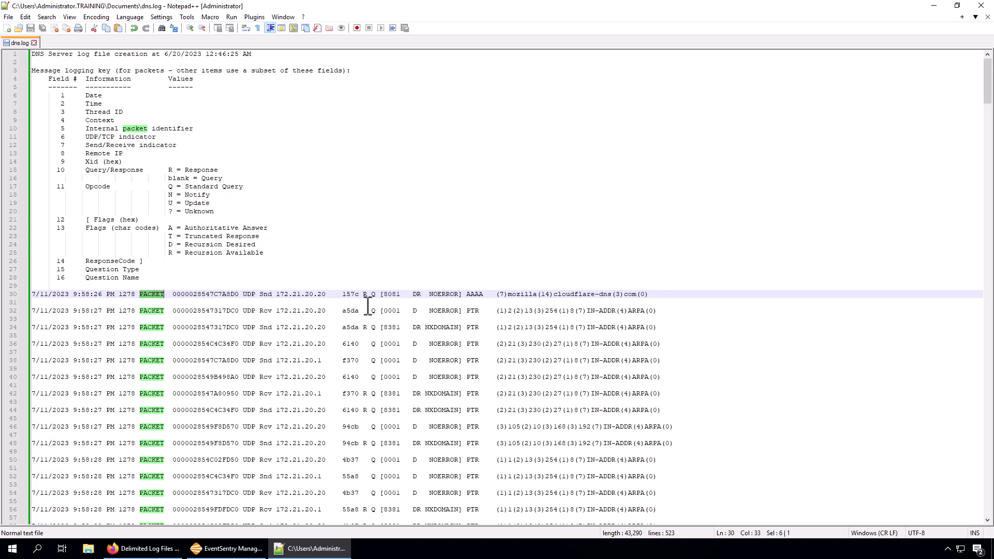
pyautogui.click(228, 548)
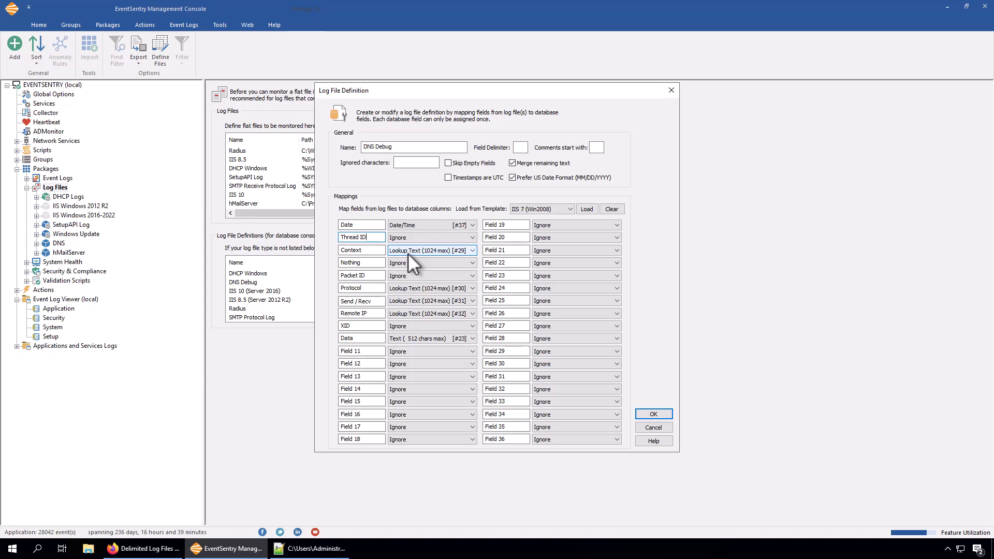
# Review line 30 of dns.log again and examine the column types available for the Data field in the EventSentry definition.
pyautogui.click(332, 548)
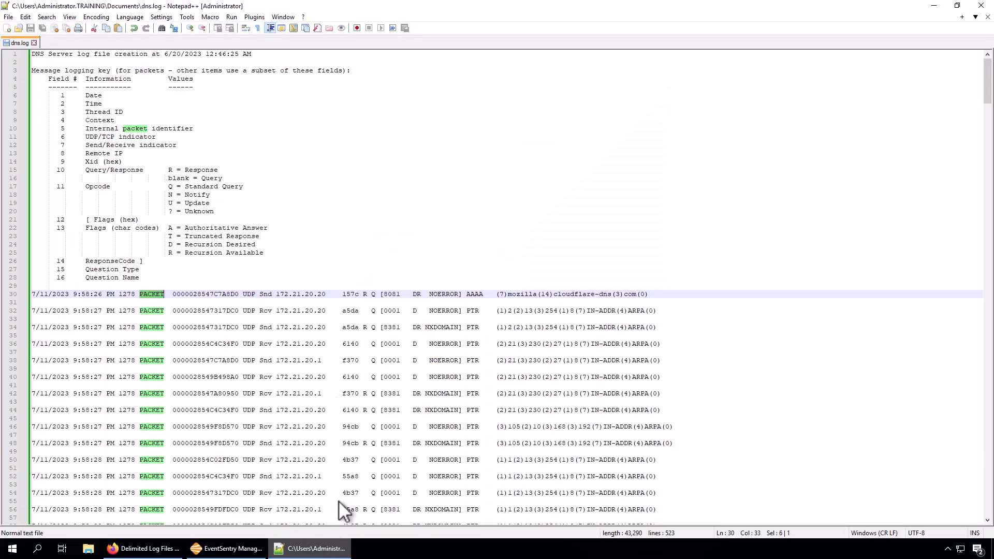
pyautogui.doubleClick(152, 294)
pyautogui.click(250, 549)
pyautogui.hotkey('alt', 'Tab')
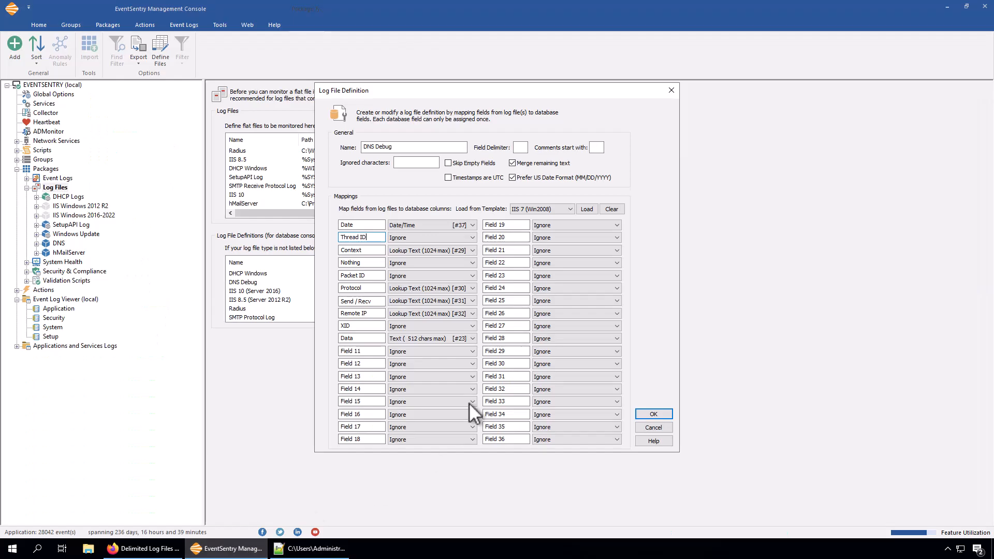
pyautogui.click(412, 338)
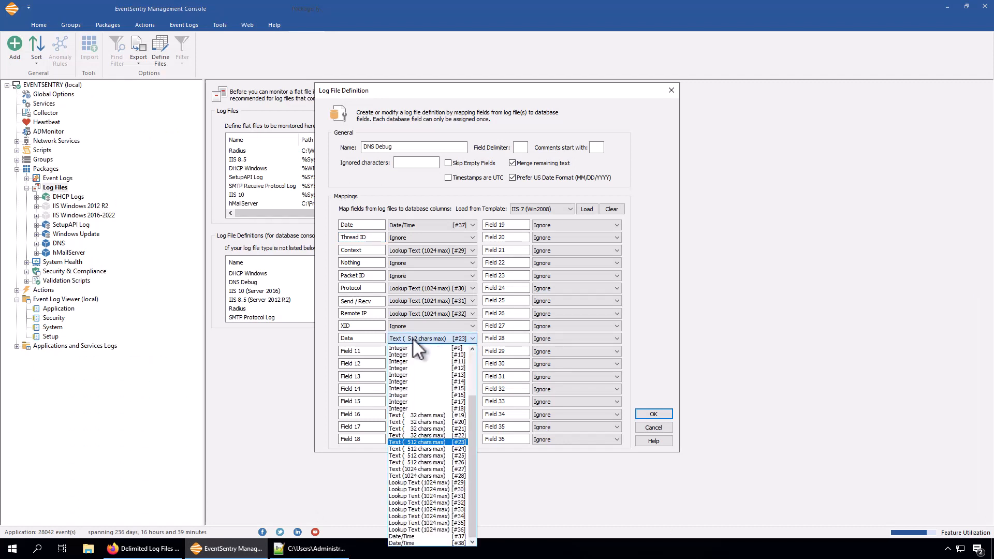
pyautogui.click(412, 337)
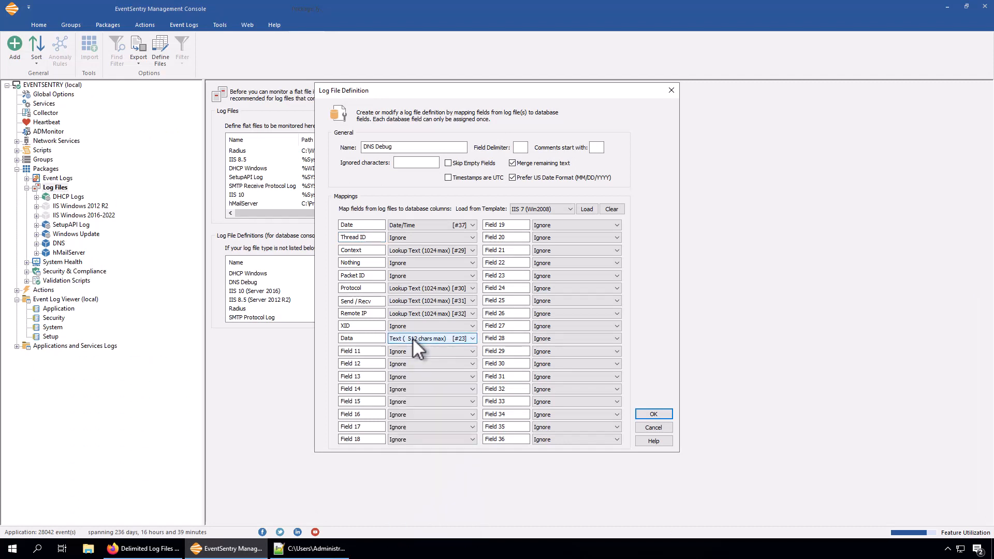
pyautogui.moveTo(311, 549)
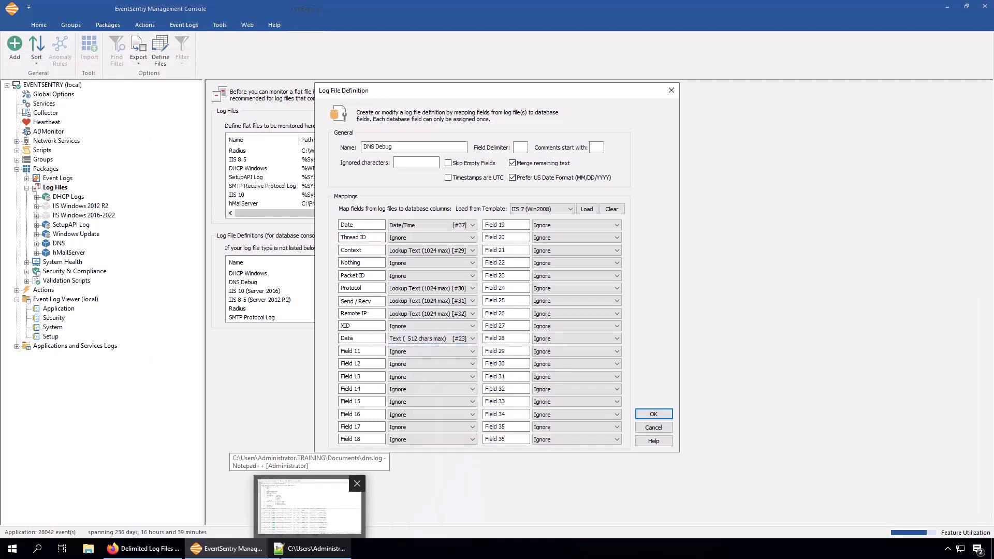
# Locate the extra space following PACKET on line 30 of dns.log and check the Nothing field in the EventSentry definition.
pyautogui.click(311, 550)
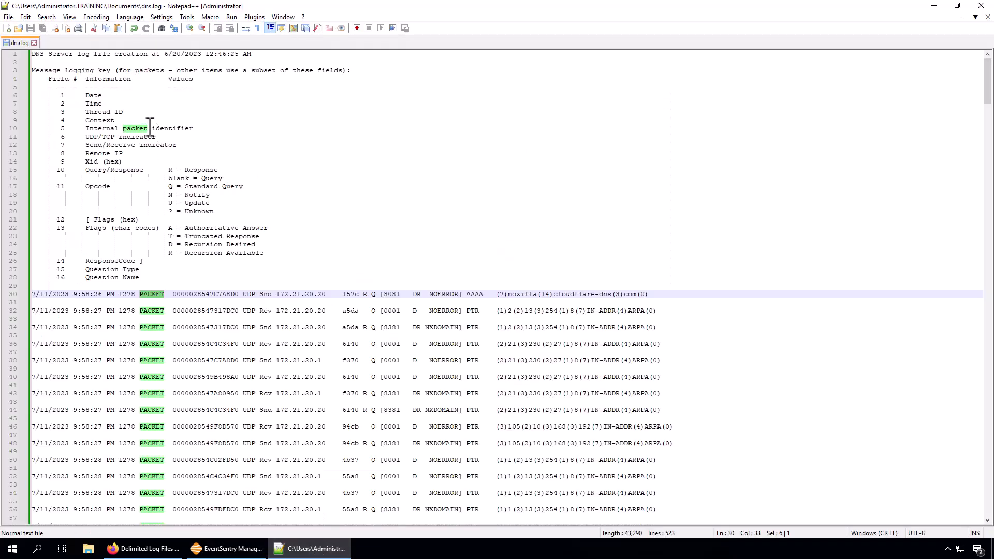
pyautogui.click(168, 295)
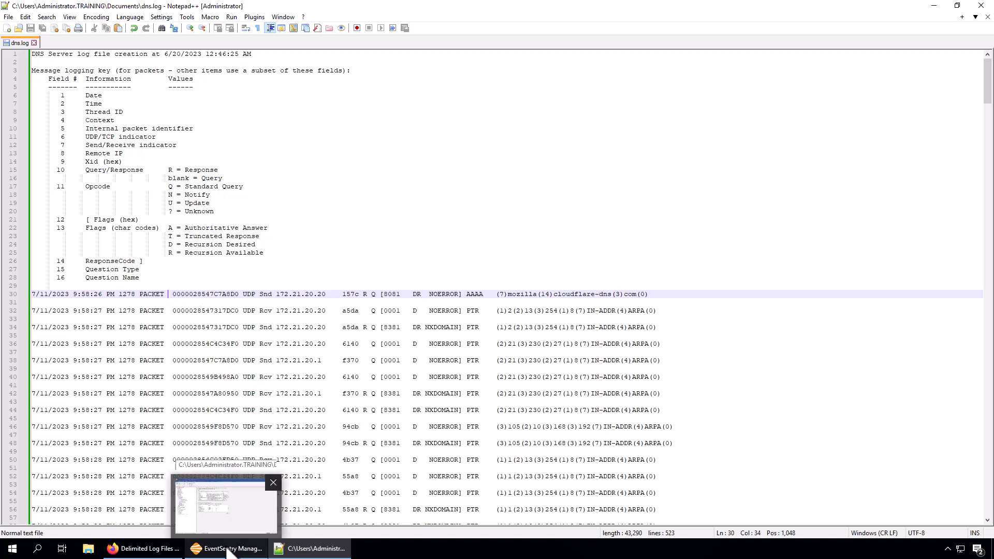
pyautogui.doubleClick(166, 293)
pyautogui.press('Right')
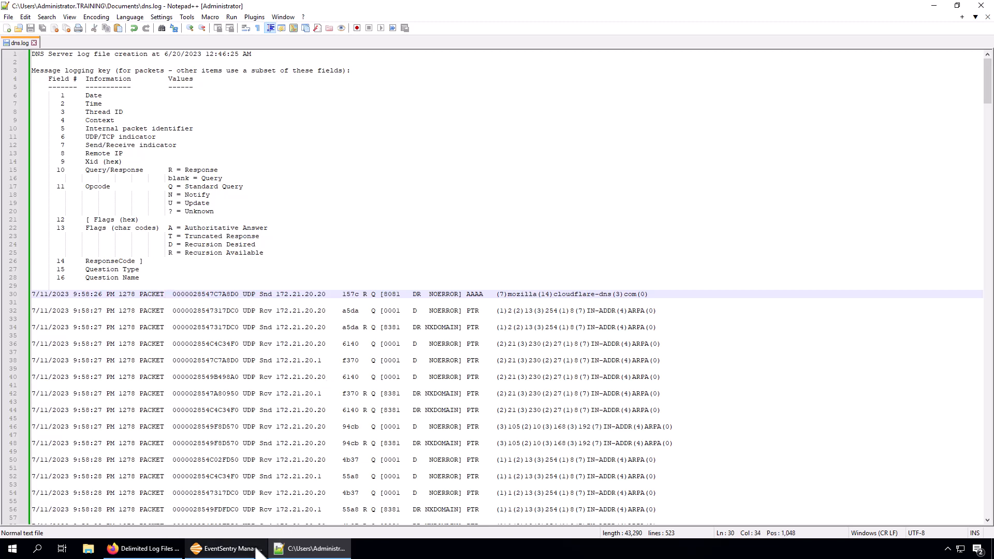
pyautogui.hotkey('alt', 'Tab')
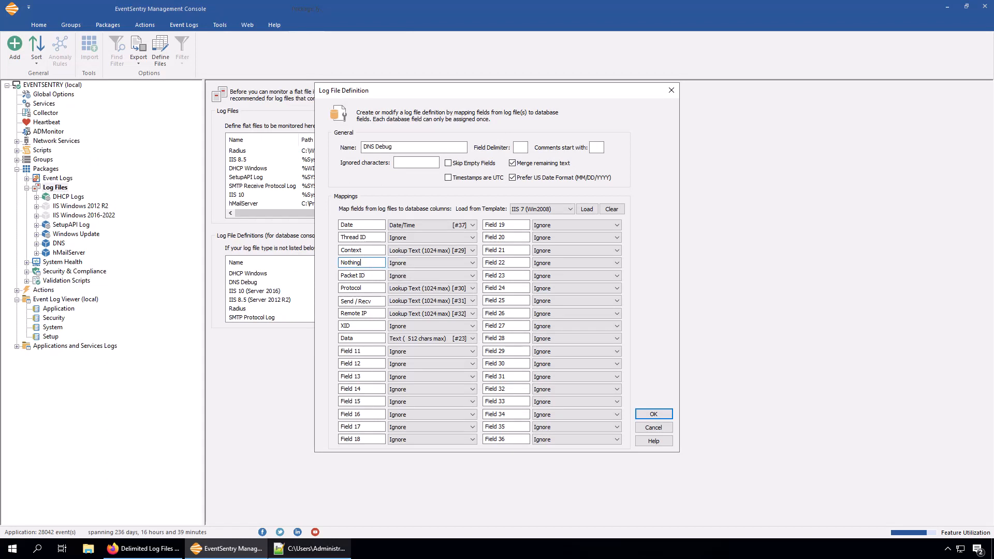
pyautogui.click(297, 554)
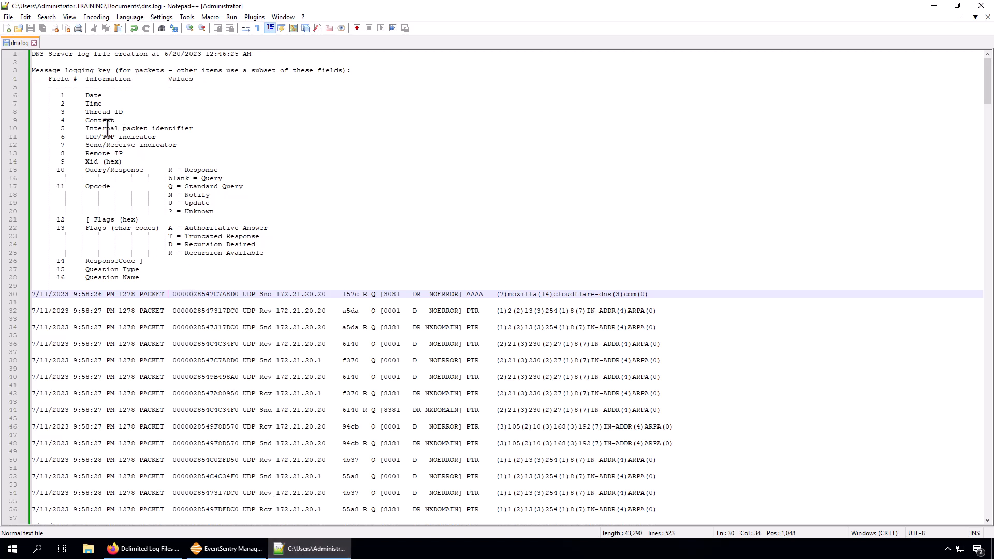
pyautogui.doubleClick(222, 294)
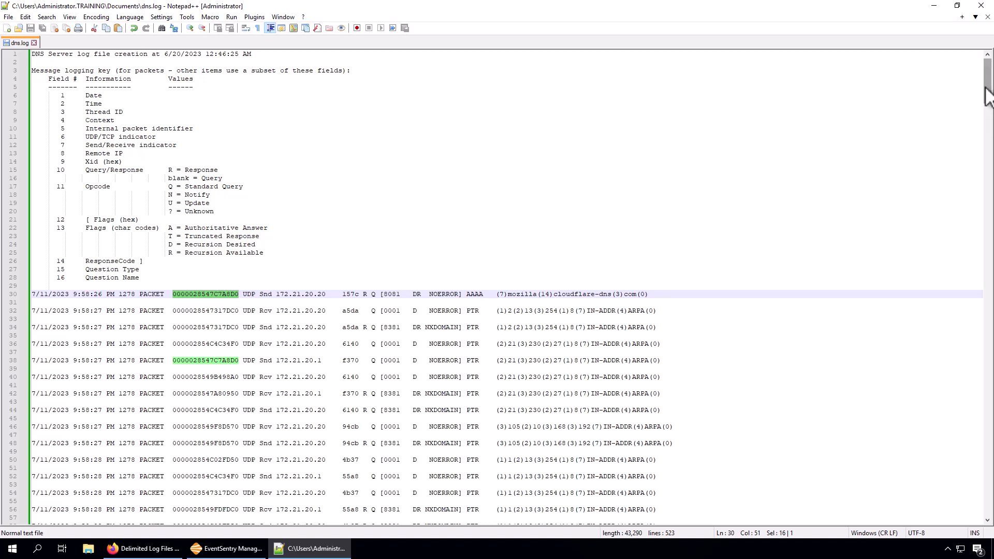
pyautogui.moveTo(988, 91); pyautogui.dragTo(988, 69)
pyautogui.click(233, 550)
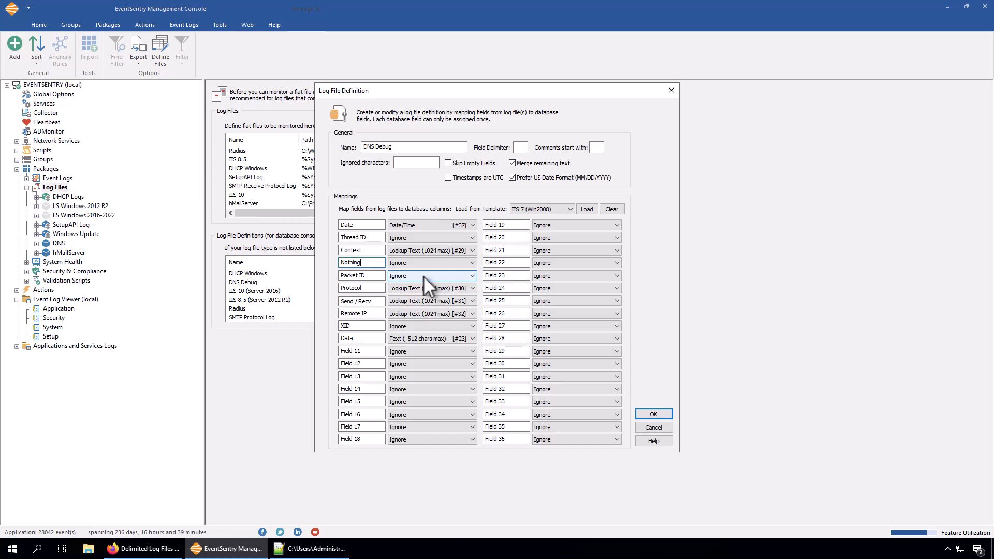
# Compare UDP on line 30 of dns.log with the Protocol mapping in EventSentry, and return to the log for the Snd indicator.
pyautogui.hotkey('alt', 'Tab')
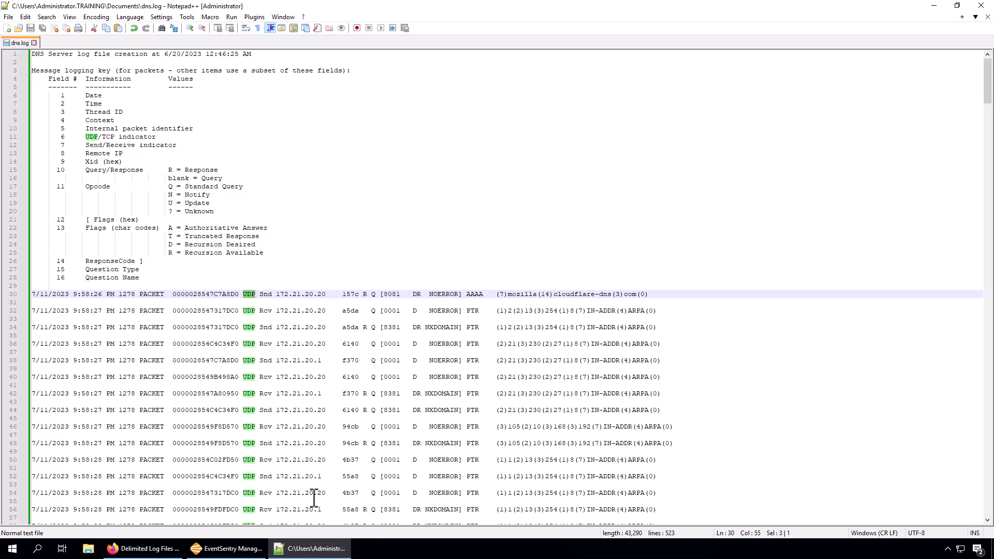
pyautogui.click(228, 549)
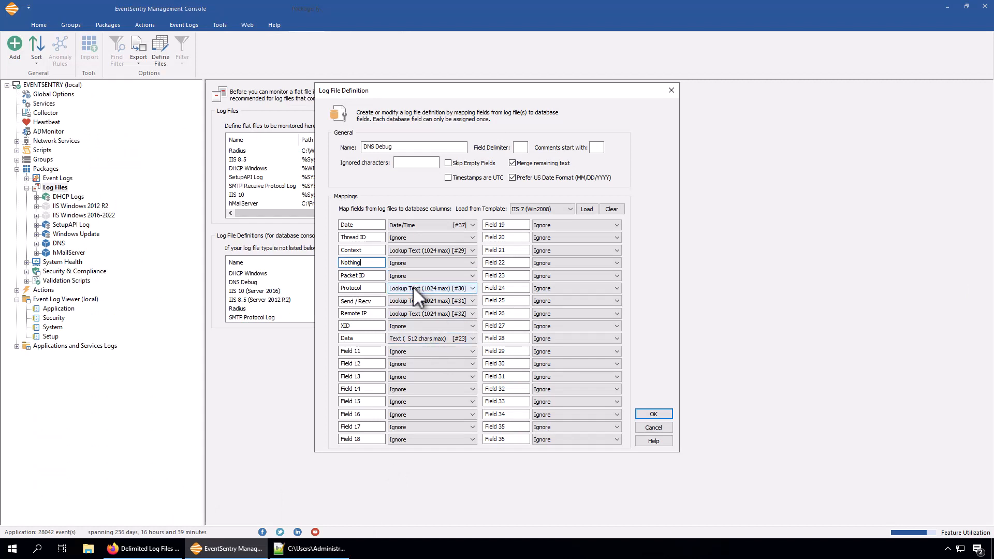
pyautogui.hotkey('alt', 'Tab')
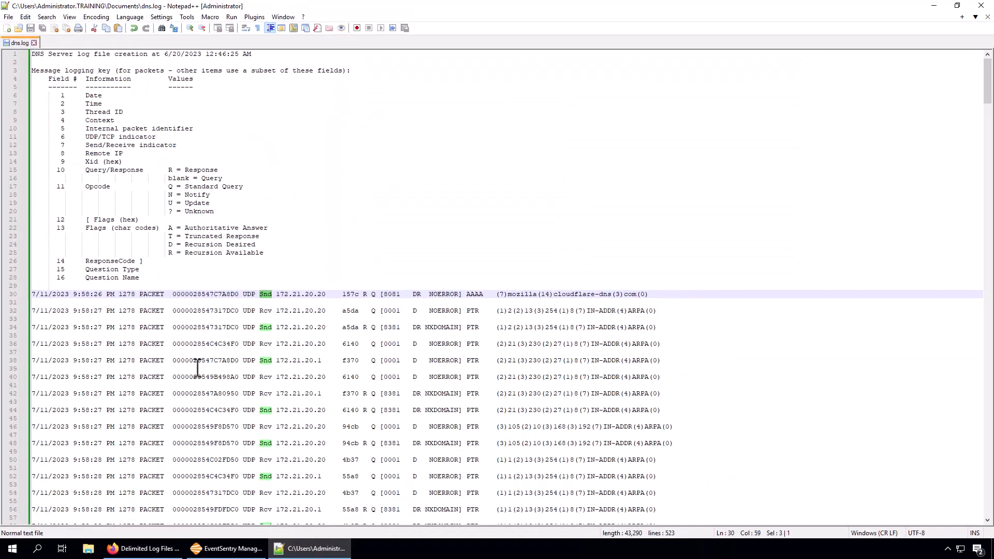
# Locate the remote IP 172.21.20.20 on line 30 of dns.log and check the Remote IP mapping in the EventSentry definition.
pyautogui.click(282, 296)
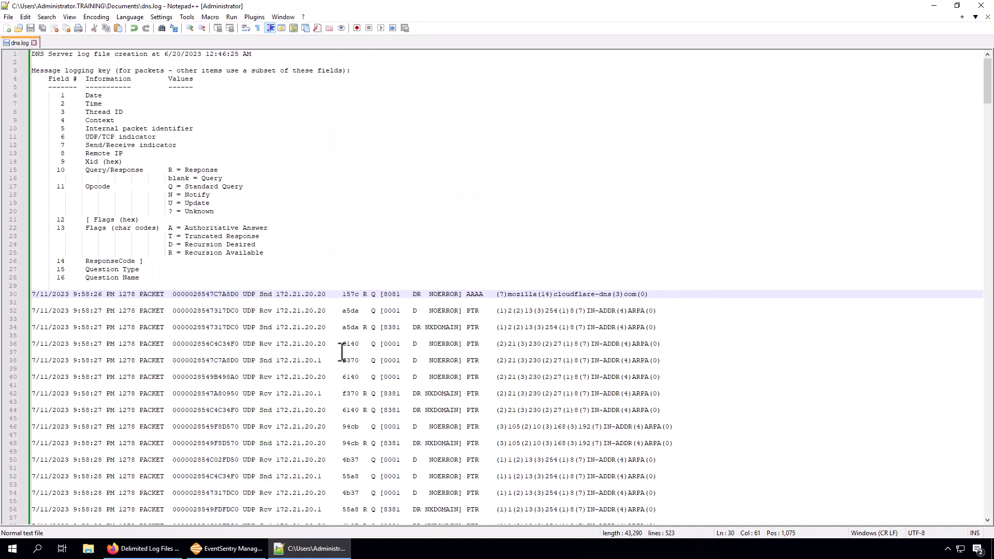
pyautogui.click(326, 294)
pyautogui.click(228, 549)
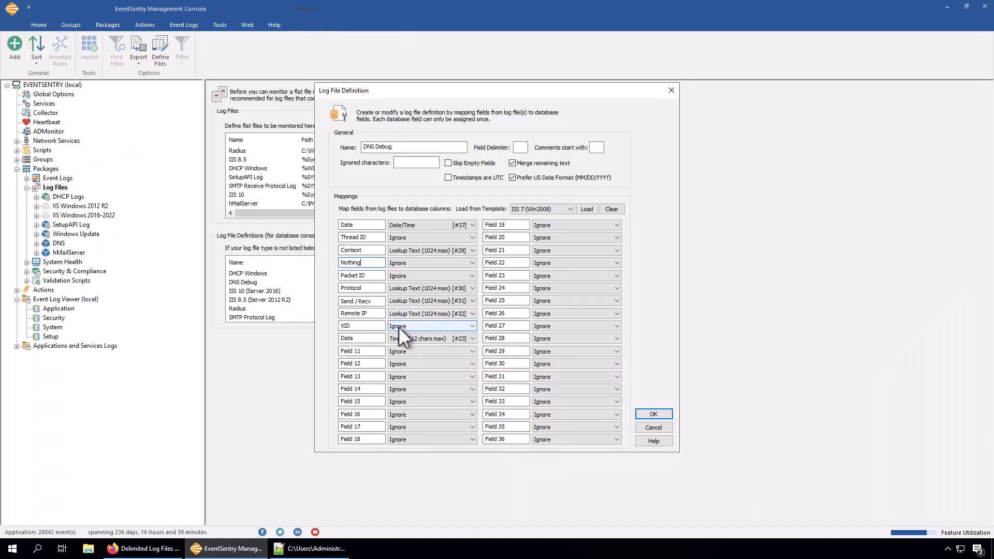
pyautogui.click(426, 312)
pyautogui.click(426, 313)
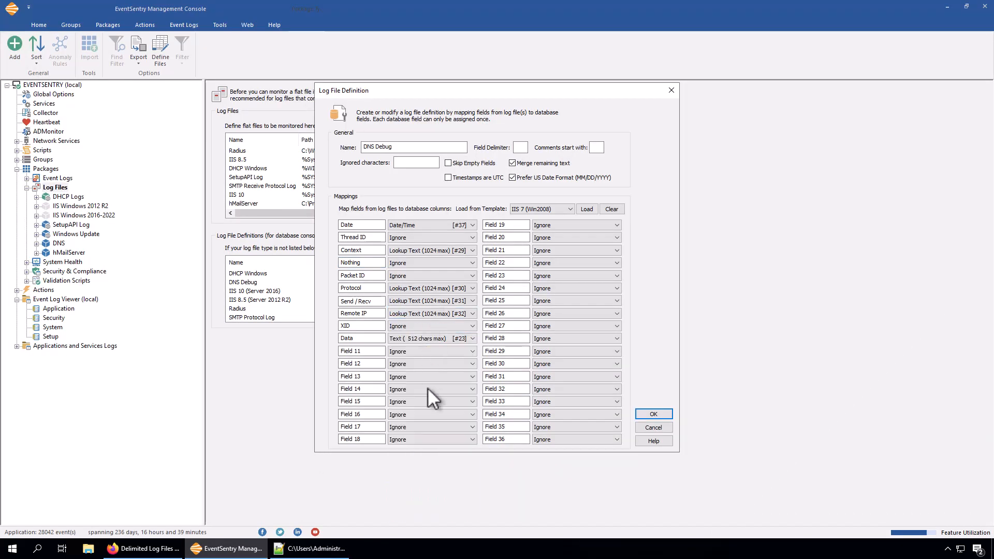
# Review the spacing after the remote IP on line 30 of dns.log and look over the mappings in the EventSentry definition.
pyautogui.click(320, 550)
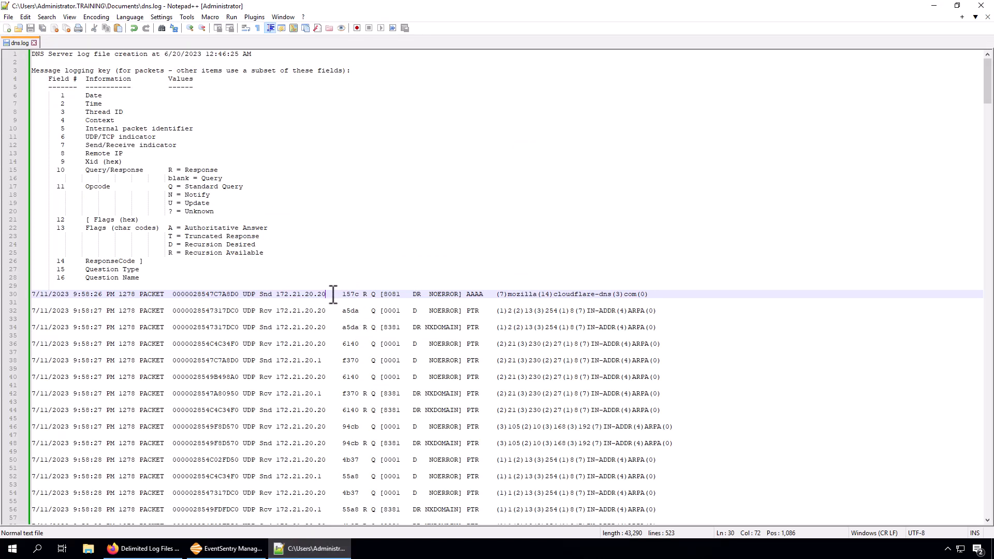
pyautogui.moveTo(214, 553)
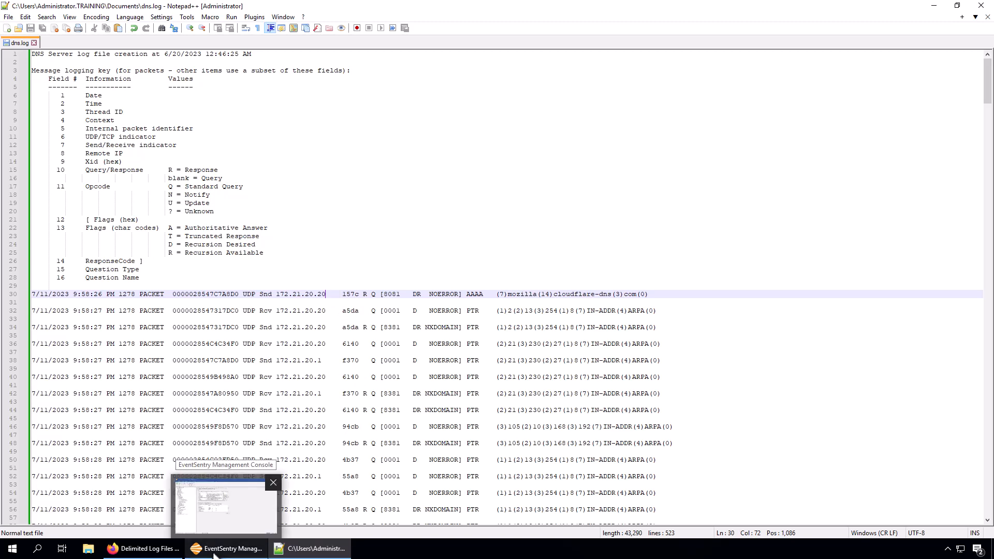
pyautogui.click(214, 554)
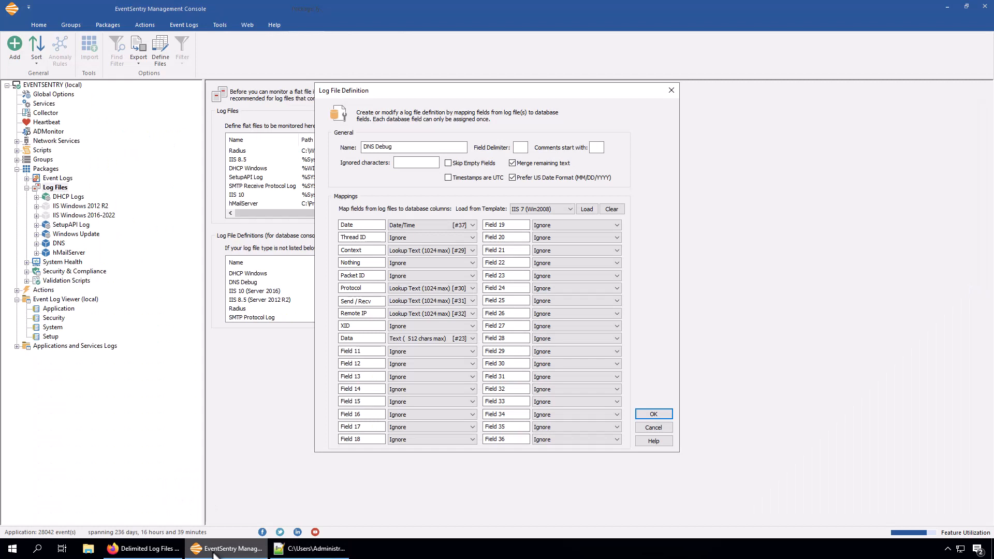
pyautogui.click(214, 553)
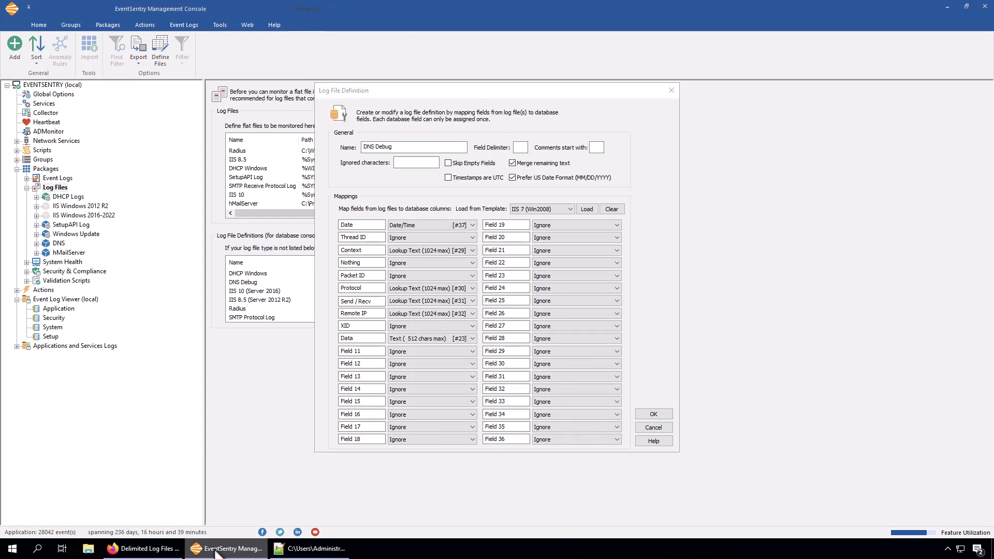
# Select line 30 of dns.log from the R flag to the line end and check the Merge remaining text option in EventSentry.
pyautogui.click(311, 548)
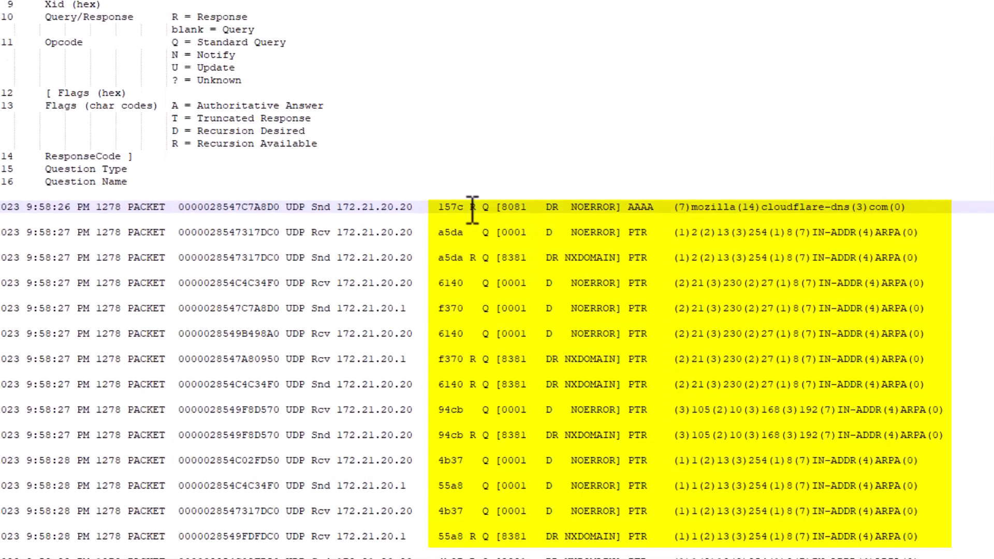
pyautogui.moveTo(472, 208); pyautogui.dragTo(933, 215)
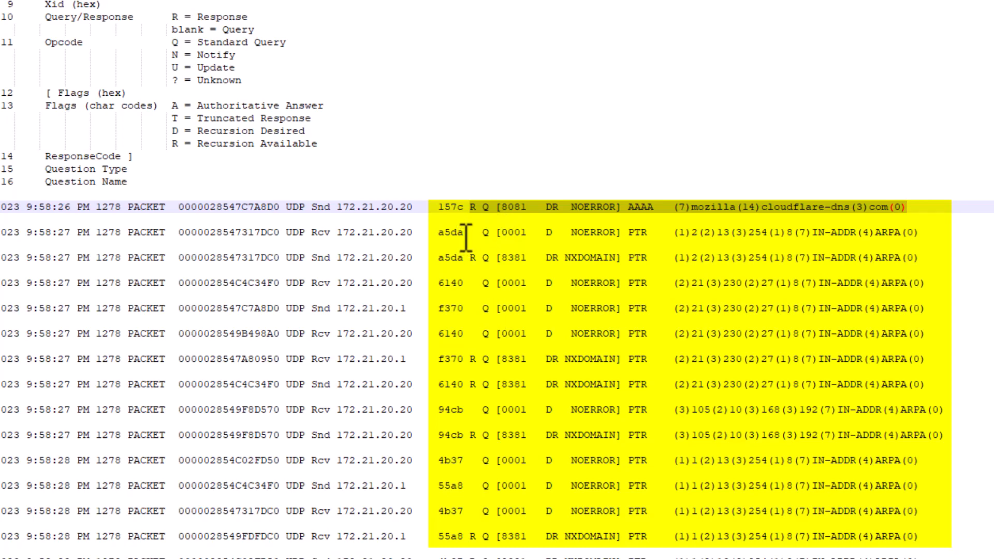
pyautogui.click(473, 207)
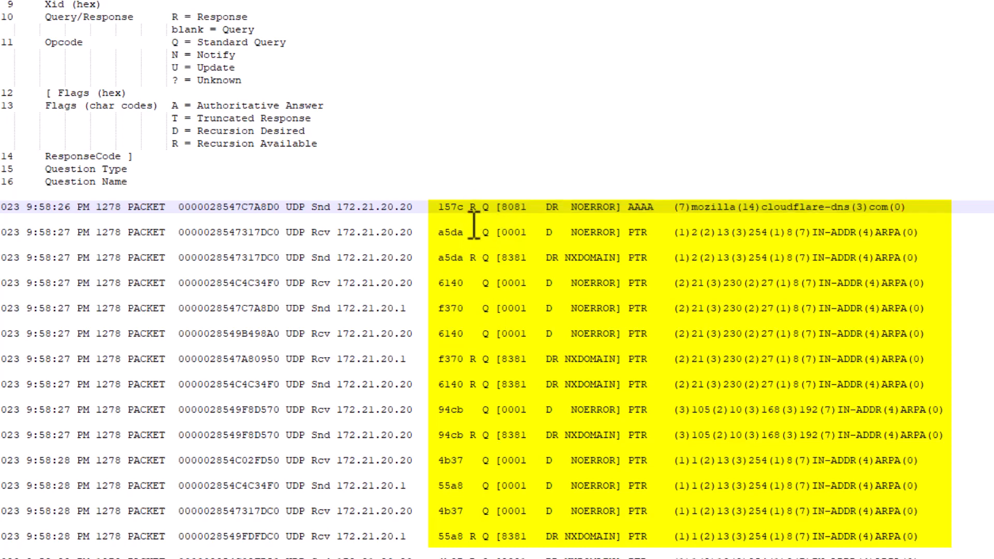
pyautogui.click(473, 232)
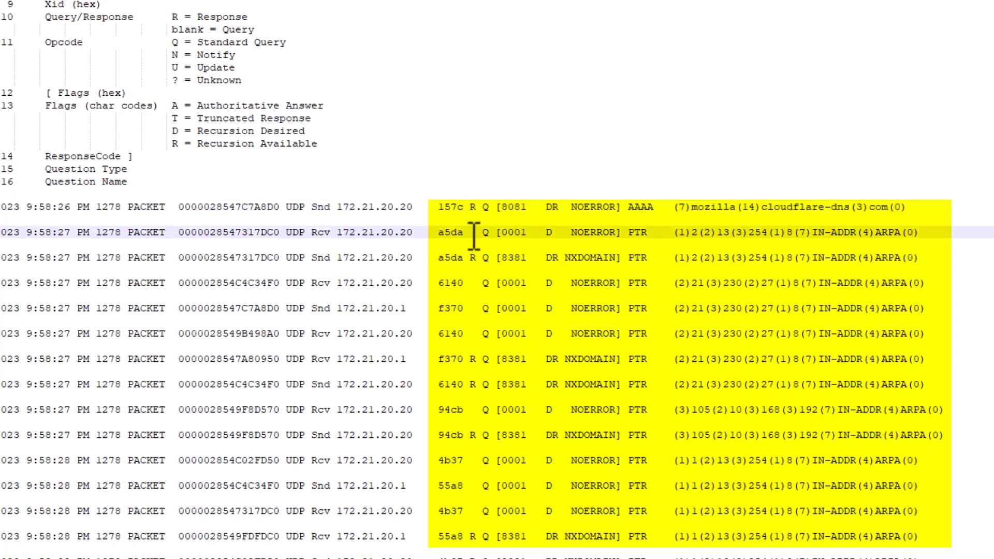
pyautogui.moveTo(474, 207); pyautogui.dragTo(914, 207)
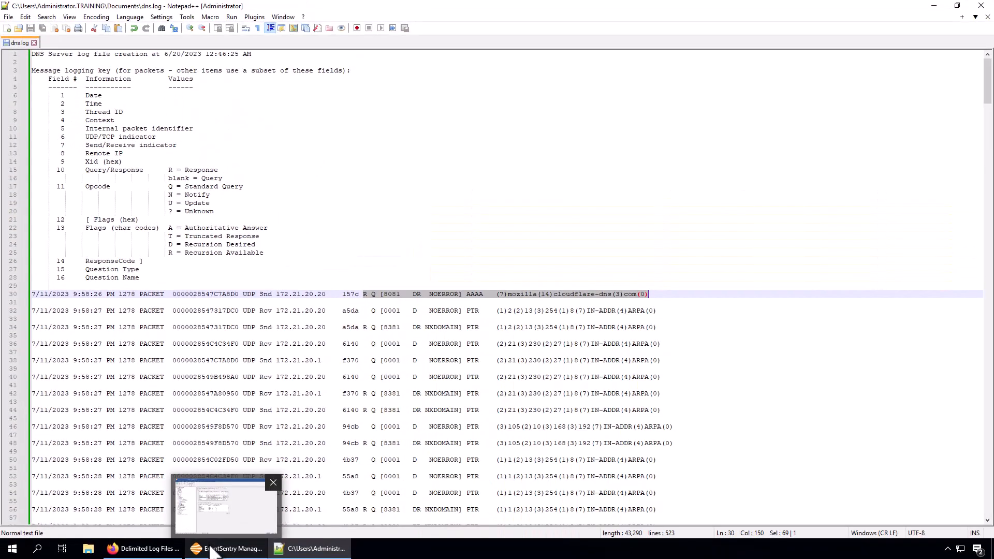
pyautogui.click(228, 549)
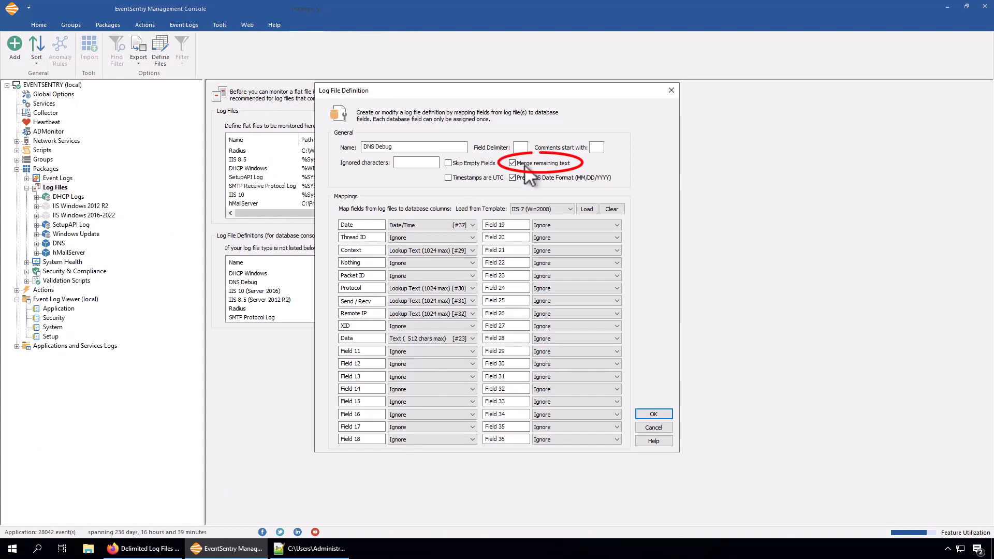
pyautogui.moveTo(513, 167)
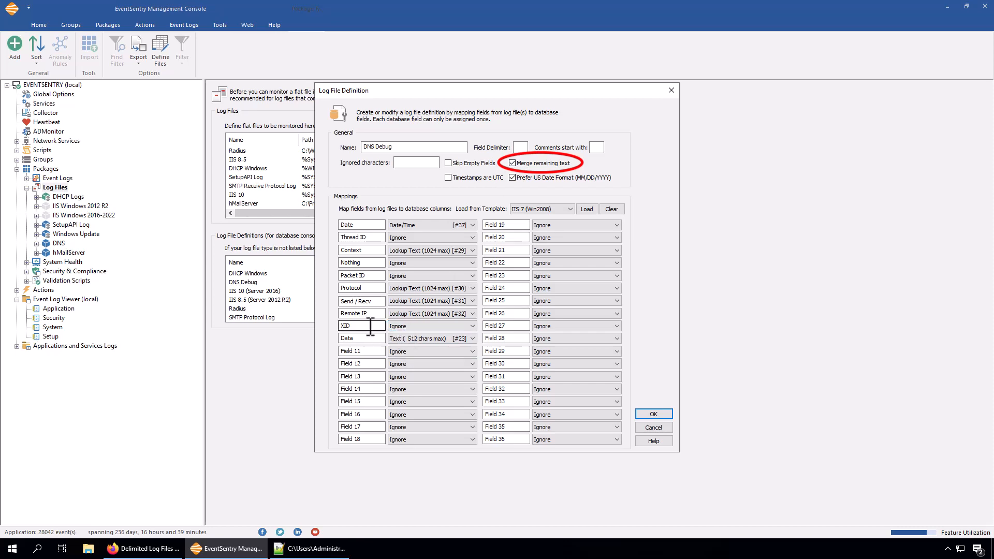
# Select 157c and the text after it on line 30 of dns.log, and compare them with the XID and Data fields in EventSentry.
pyautogui.click(297, 553)
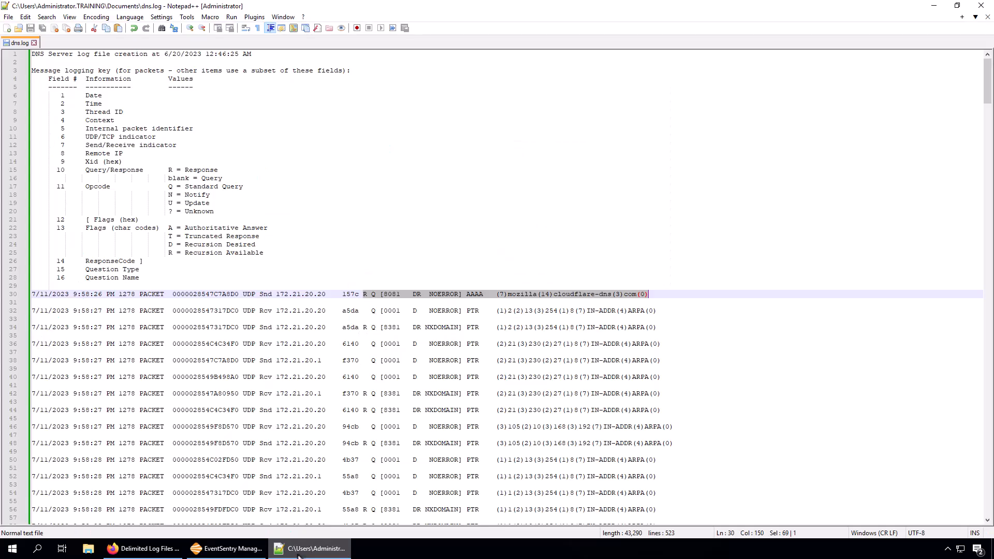
pyautogui.click(357, 294)
pyautogui.doubleClick(357, 294)
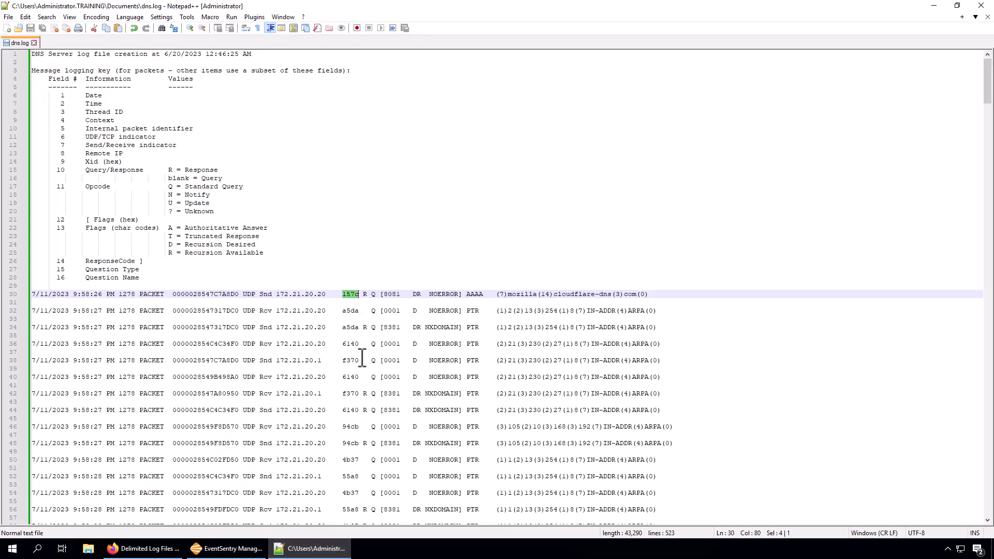
pyautogui.click(366, 295)
pyautogui.moveTo(367, 295); pyautogui.dragTo(665, 293)
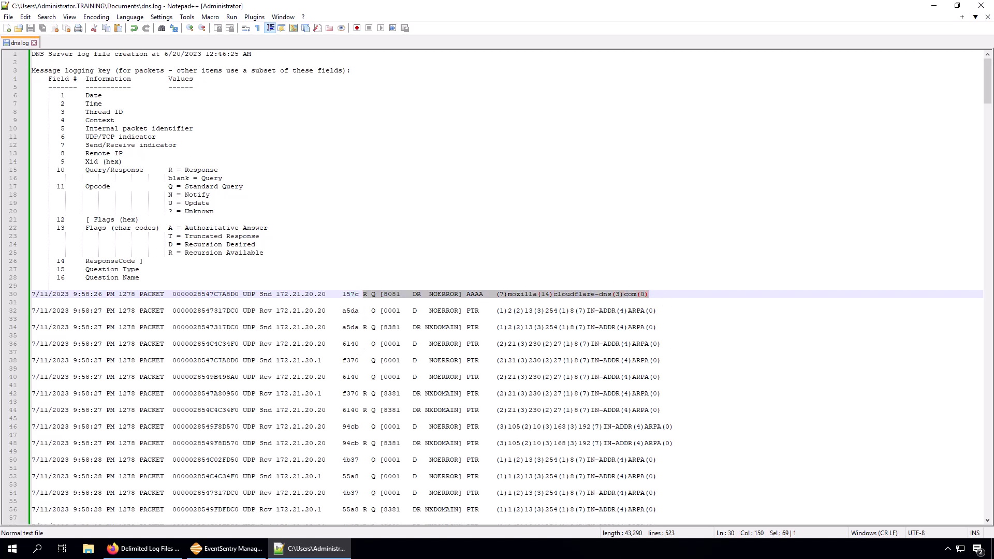
pyautogui.click(235, 552)
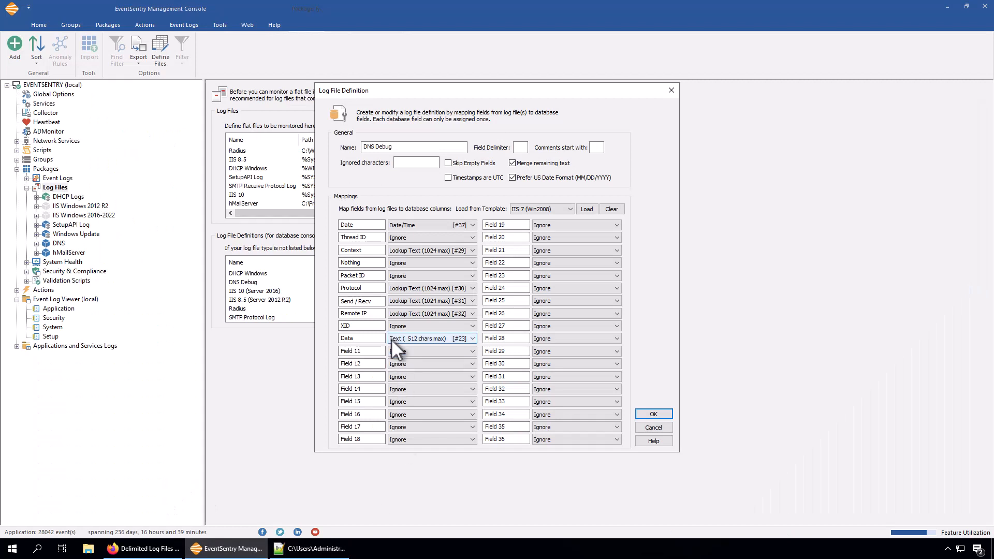
# Examine the text column sizes offered for the Data field, recheck line 30 of dns.log, and accept the DNS Debug definition.
pyautogui.click(420, 338)
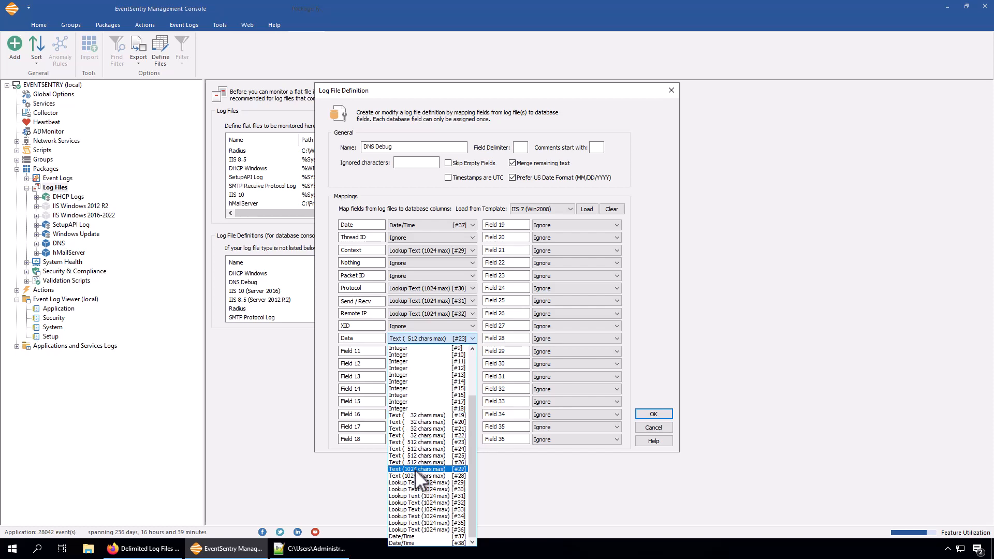
pyautogui.click(502, 469)
pyautogui.click(311, 548)
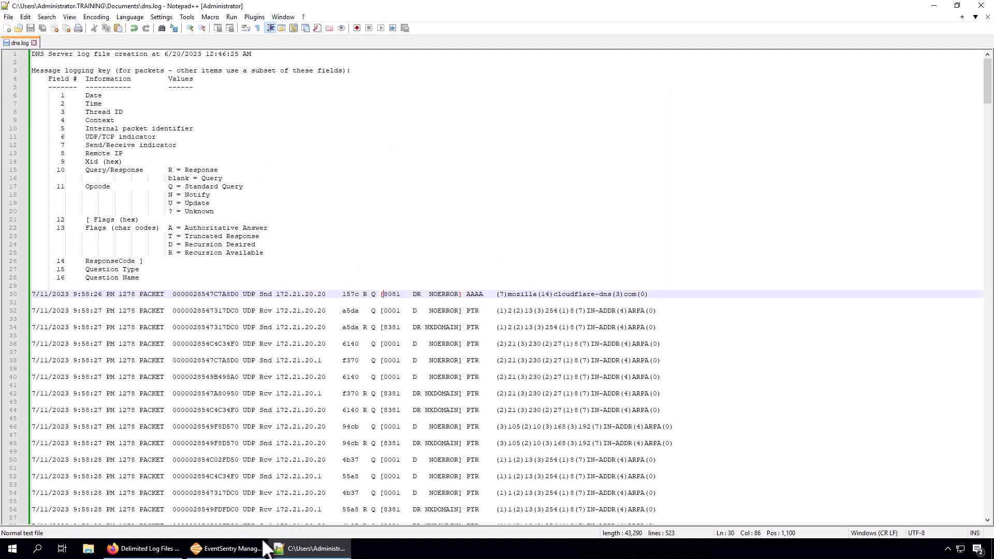
pyautogui.click(242, 548)
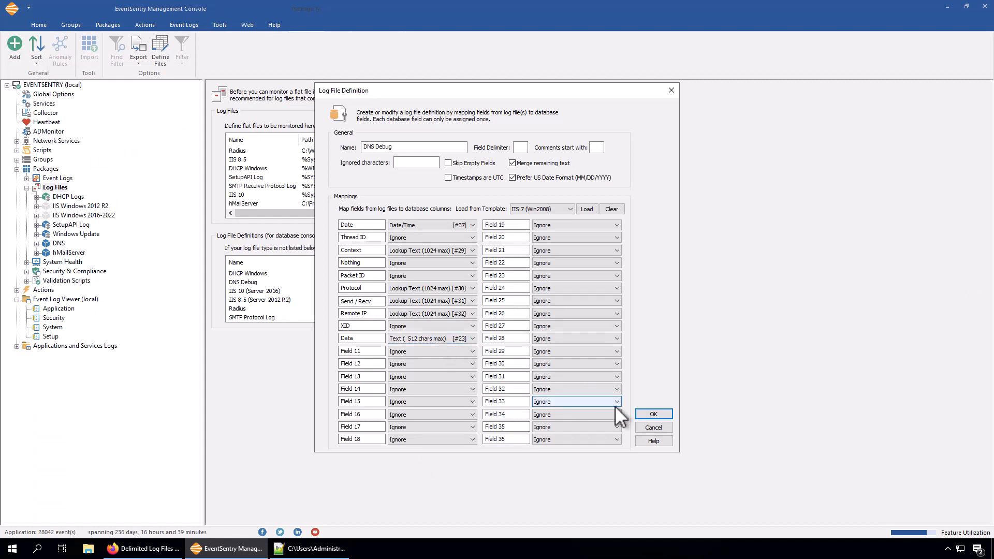
pyautogui.click(653, 413)
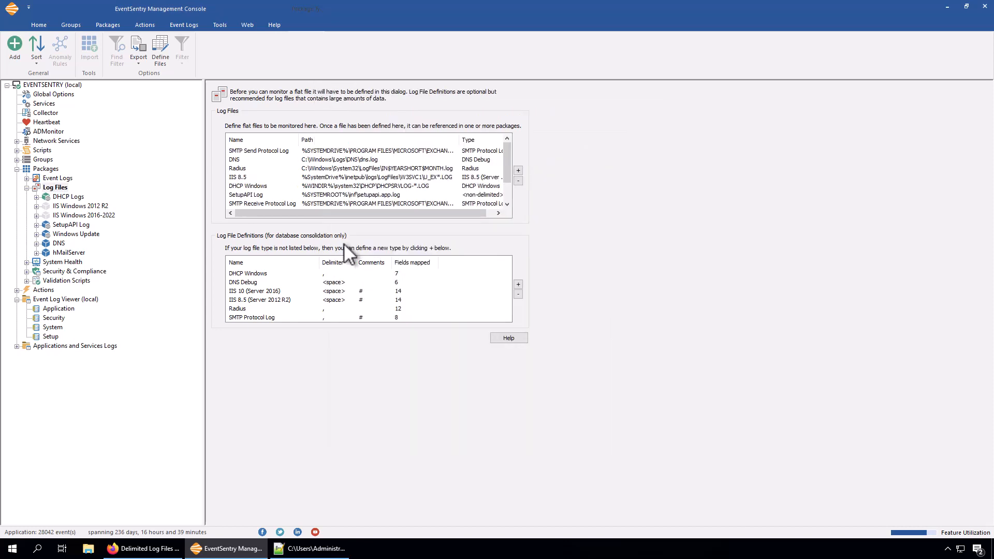
# Open the DNS log file entry, review the file definitions it can be assigned, and close it without changes.
pyautogui.doubleClick(247, 159)
pyautogui.click(620, 241)
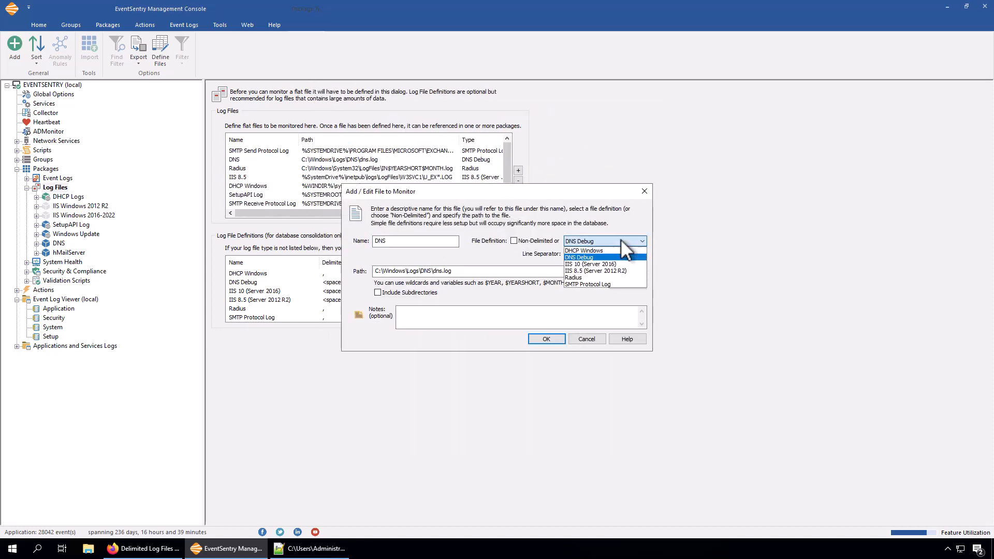
pyautogui.click(620, 239)
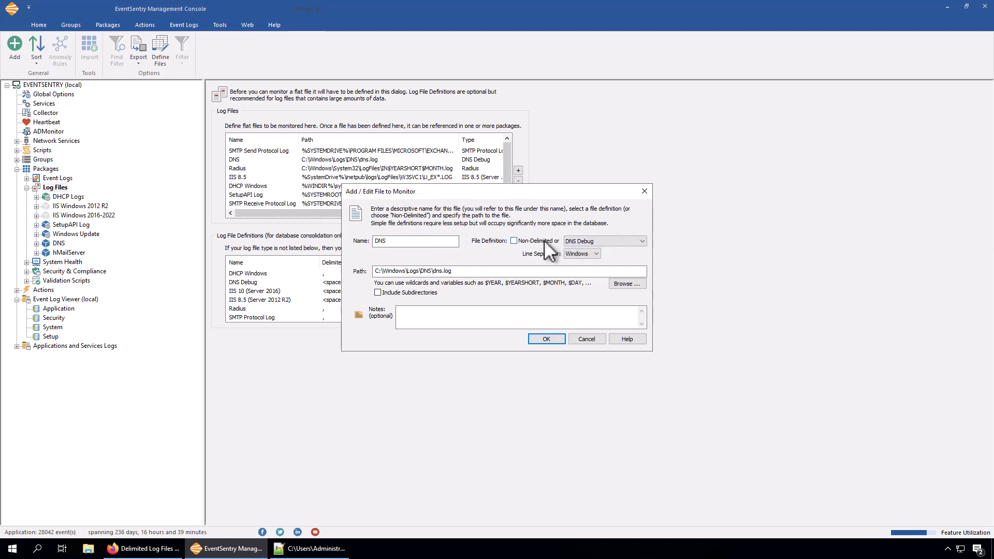
pyautogui.click(594, 243)
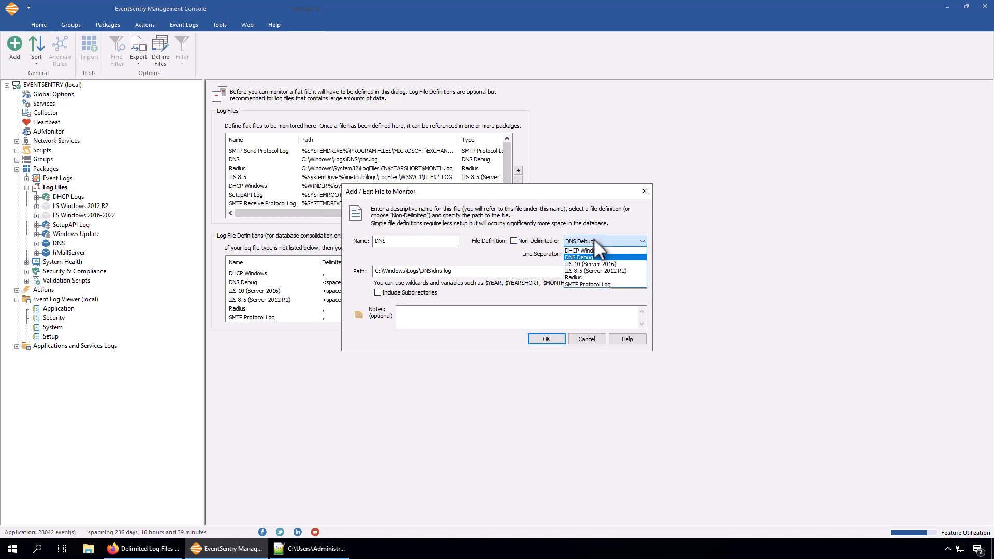
pyautogui.click(596, 241)
pyautogui.click(585, 340)
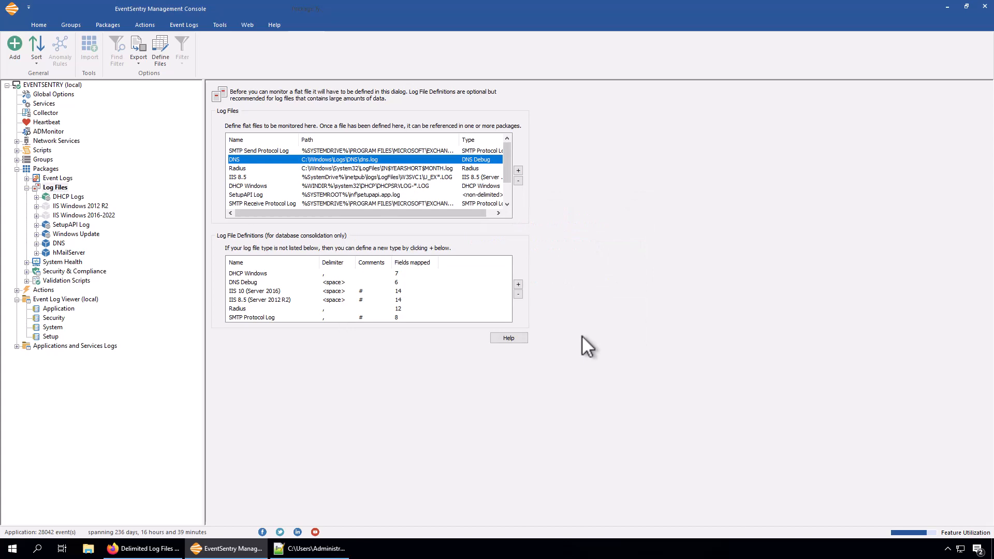
# Switch to the Delimited Log Files report in Firefox, show its summary, and rerun the send__recv:Snd search for the last hour.
pyautogui.click(143, 548)
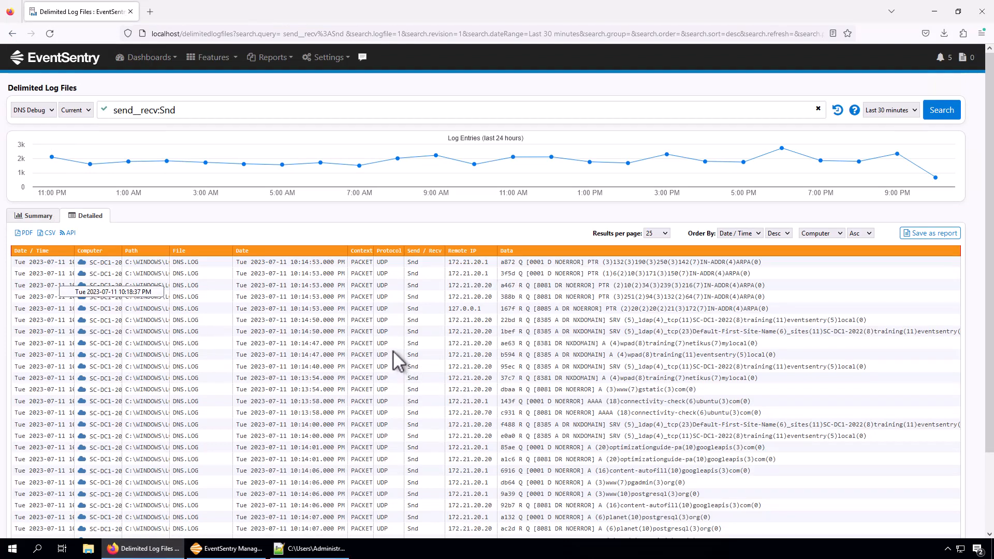
pyautogui.click(50, 216)
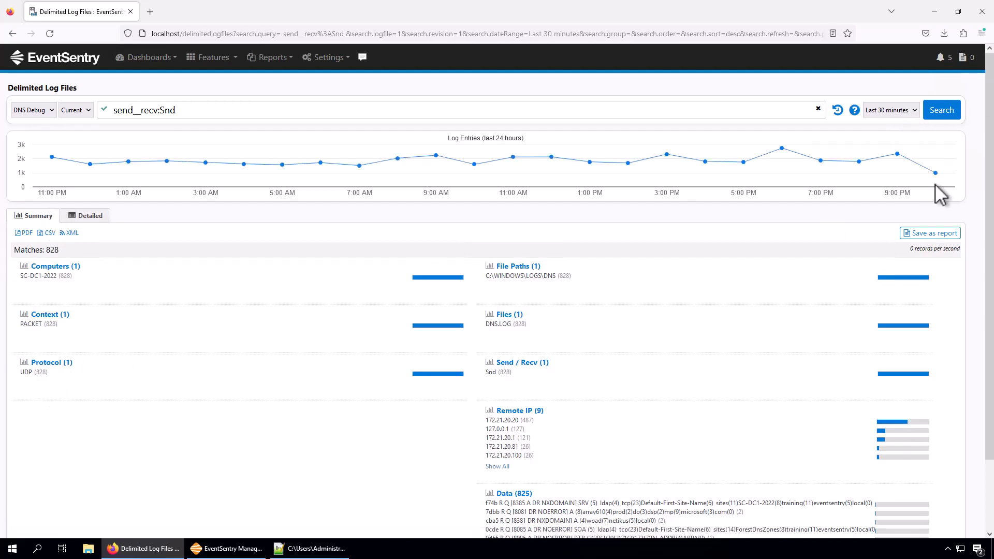
pyautogui.click(898, 113)
pyautogui.click(881, 177)
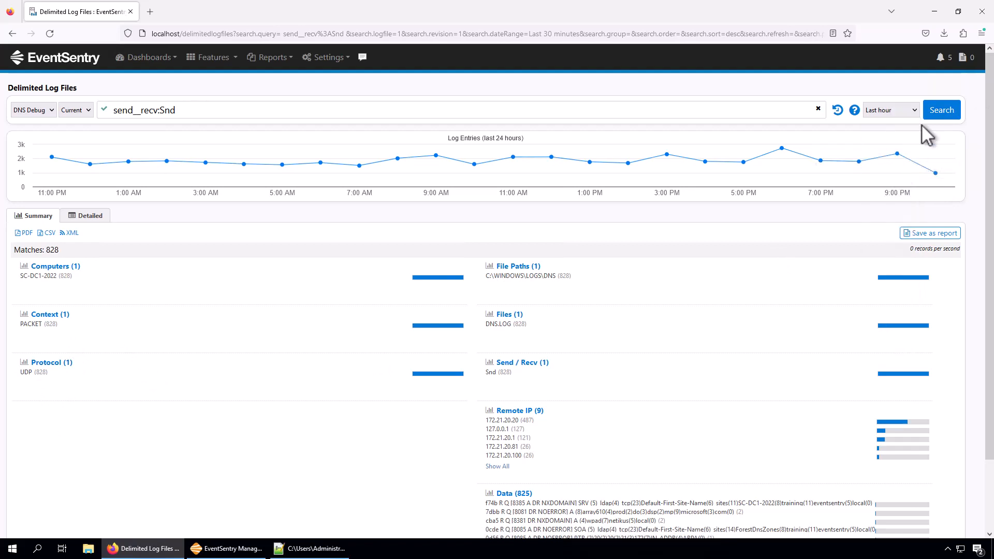
pyautogui.click(940, 111)
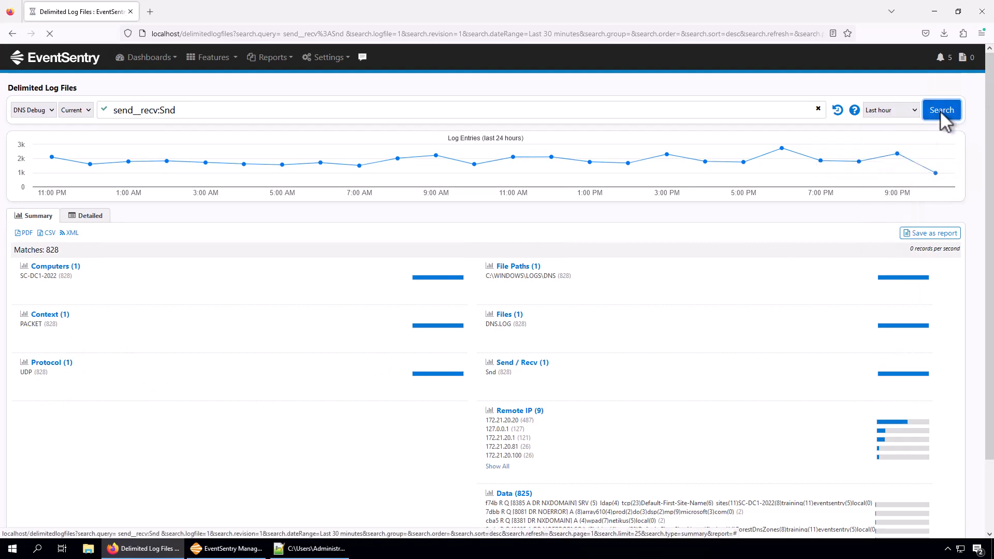
# Widen the DNS Debug search to the last 12 hours and again to the last 24 hours.
pyautogui.click(908, 110)
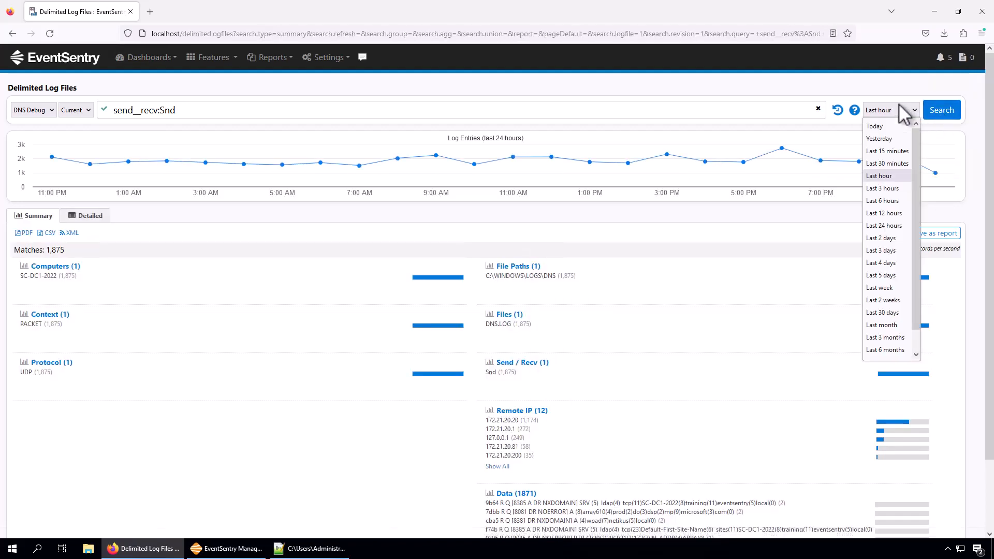
pyautogui.click(891, 213)
pyautogui.click(941, 111)
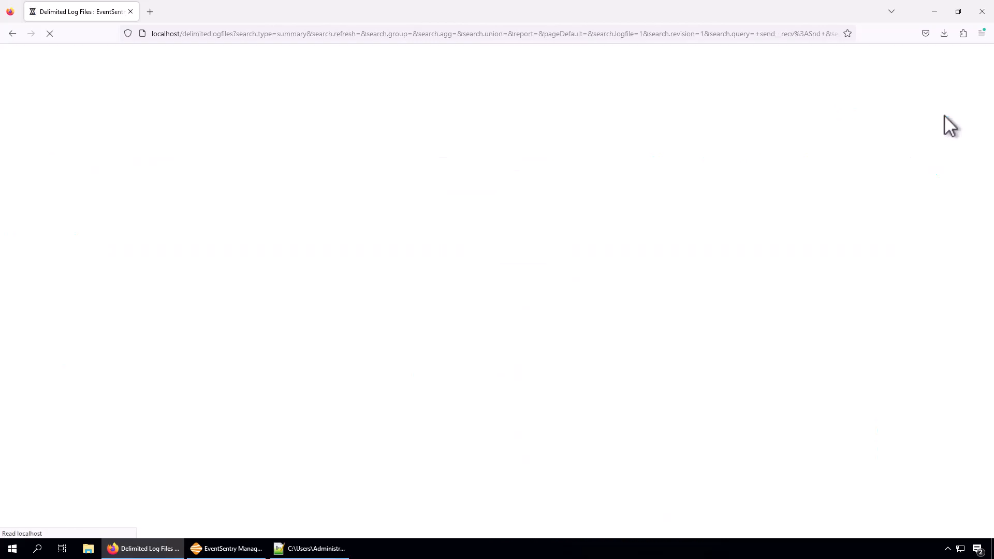
pyautogui.click(916, 111)
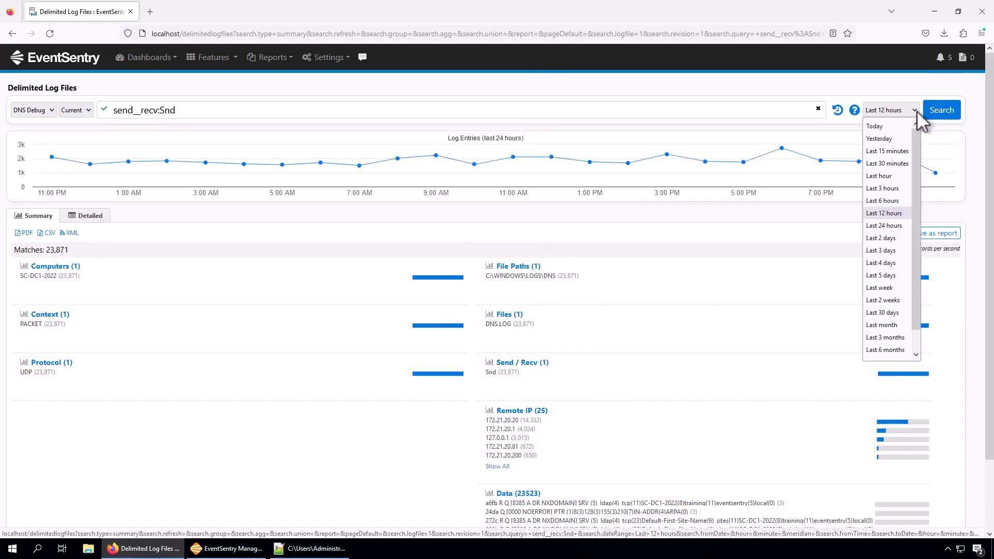
pyautogui.click(884, 225)
pyautogui.click(941, 110)
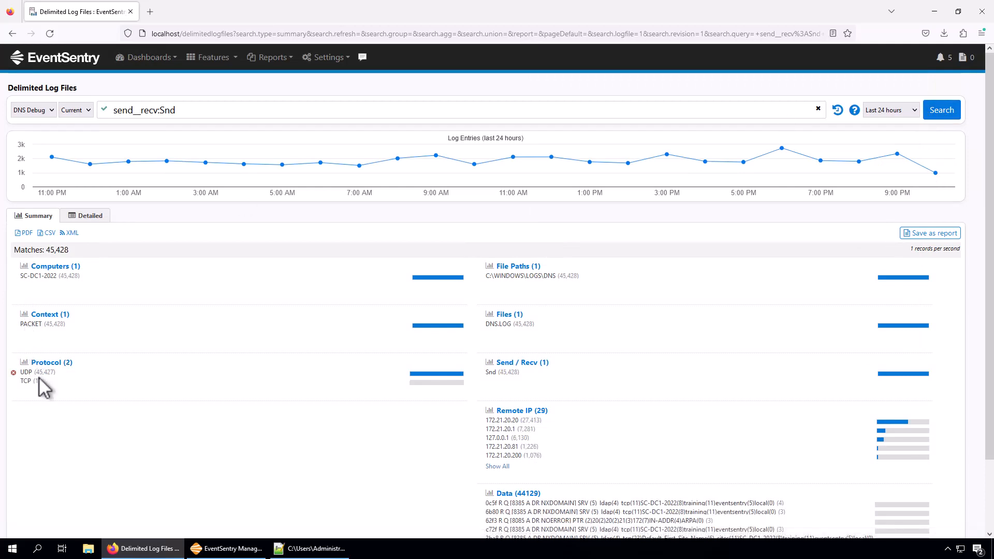
# Filter the DNS Debug results by the TCP protocol and examine the matching record in the detailed view.
pyautogui.moveTo(32, 392)
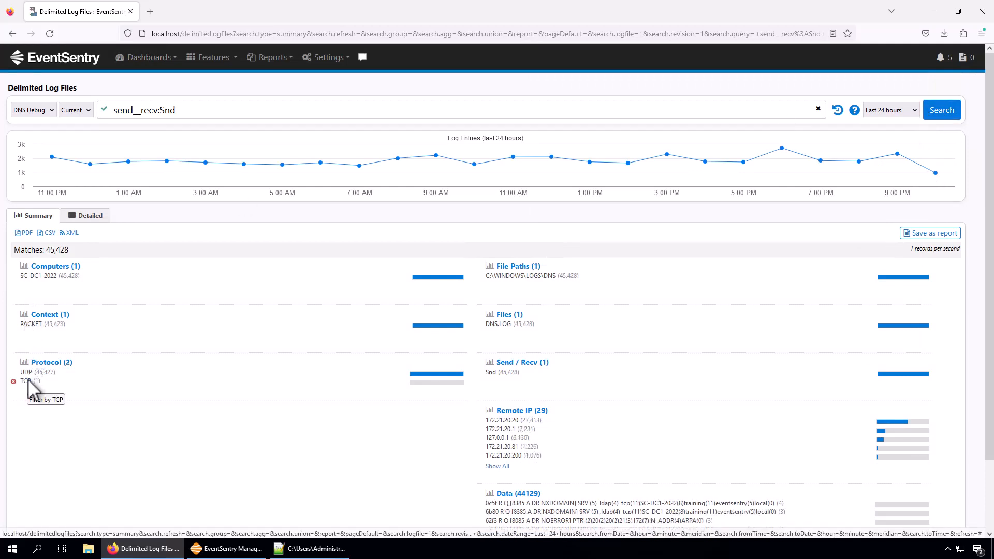
pyautogui.click(32, 392)
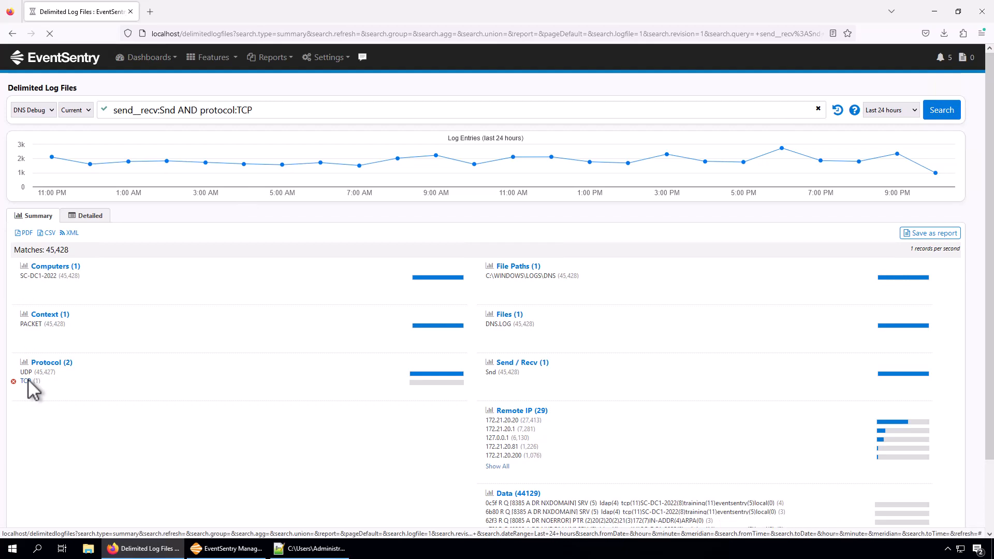
pyautogui.click(87, 216)
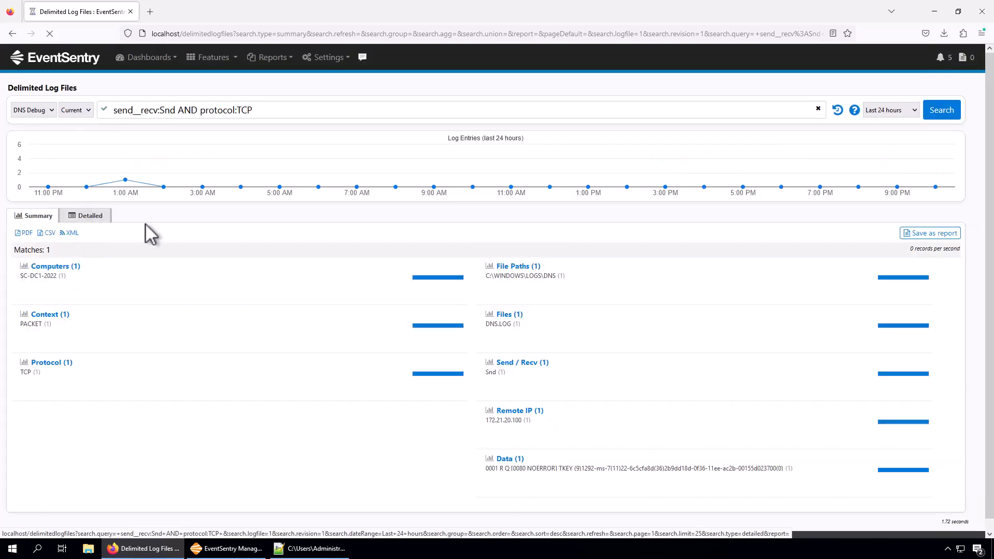
pyautogui.moveTo(694, 274); pyautogui.dragTo(624, 269)
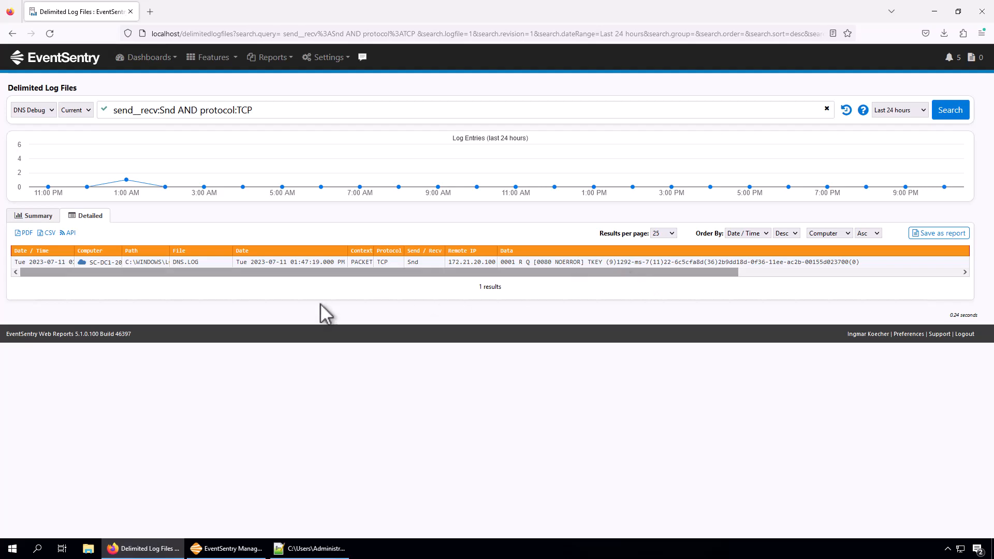
# Switch to the EventSentry Management Console and check which groups the DNS log file package is assigned to.
pyautogui.click(232, 551)
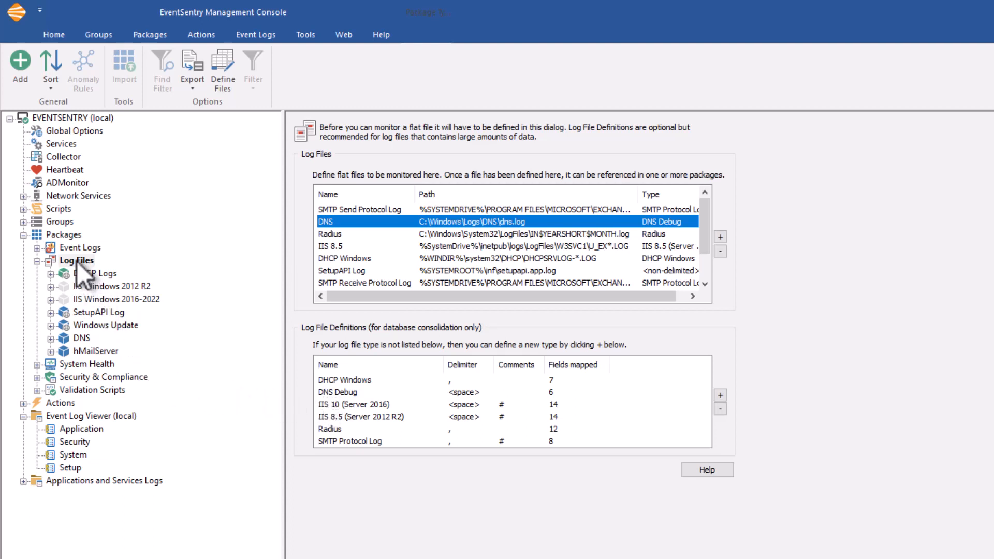
pyautogui.click(81, 338)
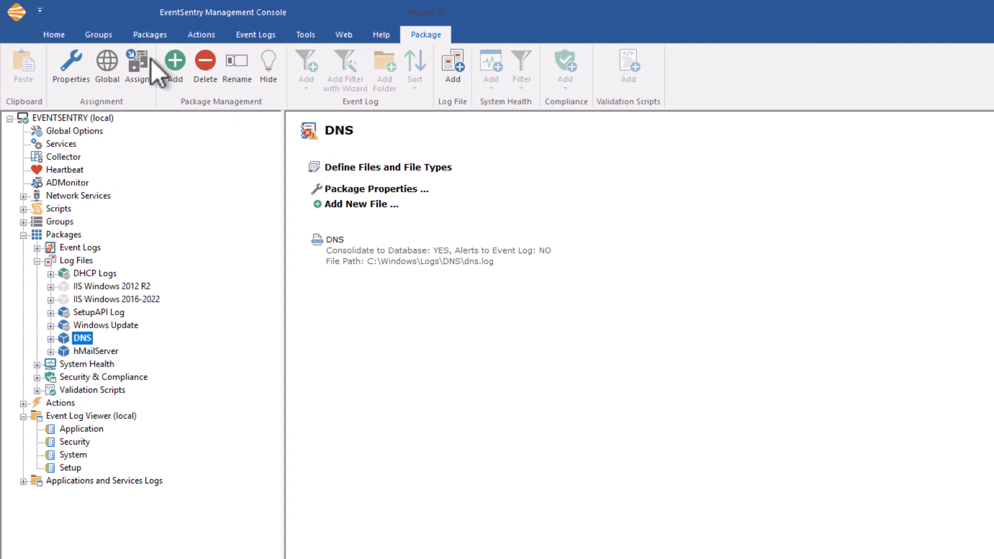
pyautogui.click(136, 70)
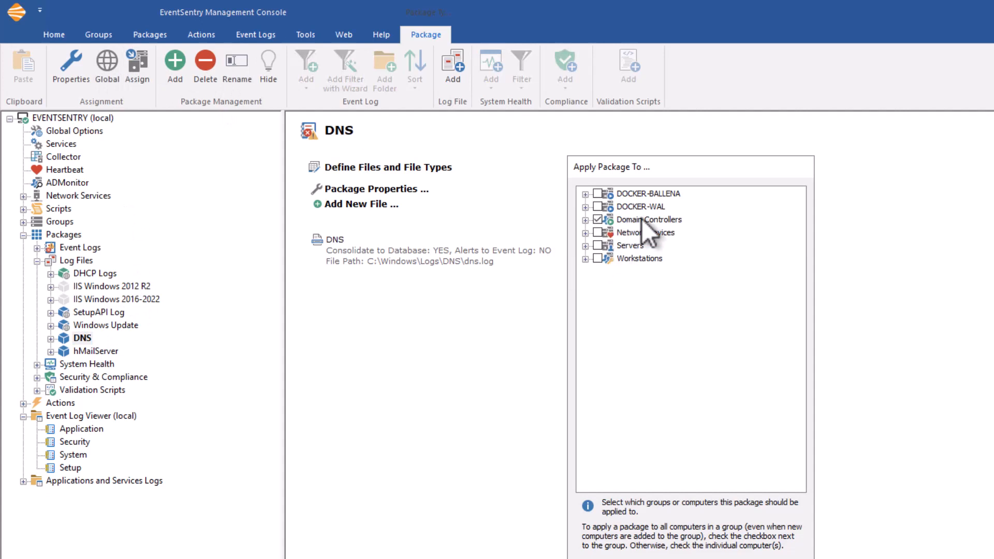
pyautogui.click(122, 234)
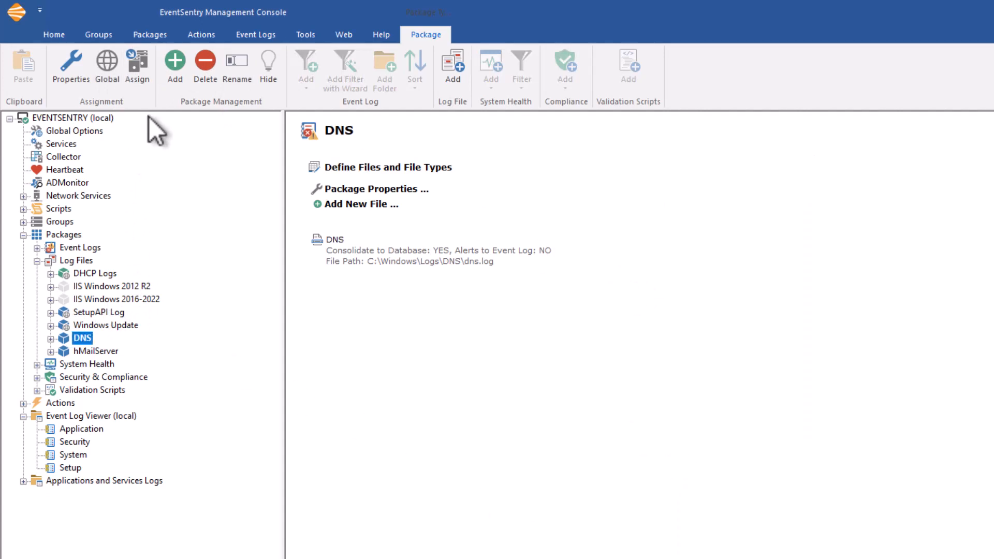
# Enable automatic activation of the DNS package for the Domain Controller platform type and make the package global.
pyautogui.click(77, 73)
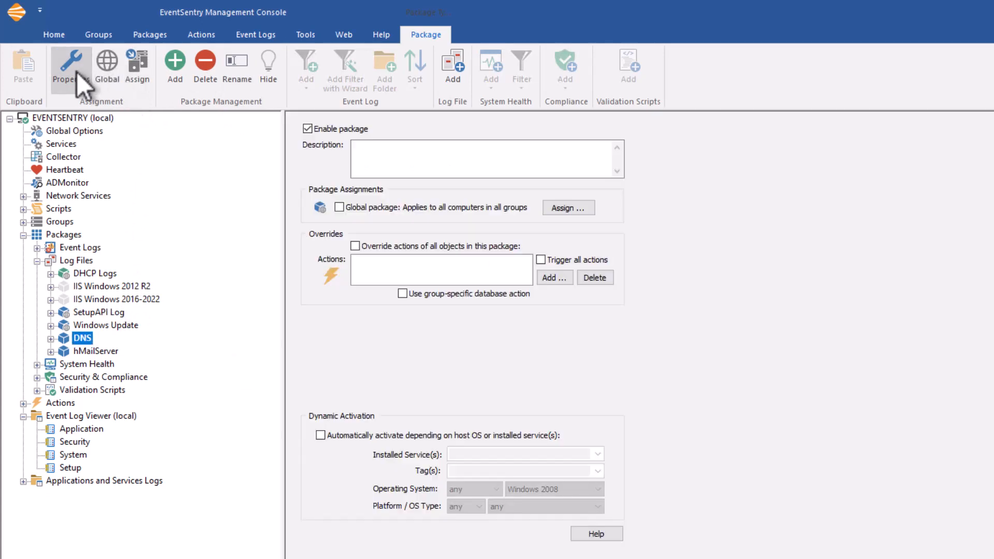
pyautogui.click(359, 435)
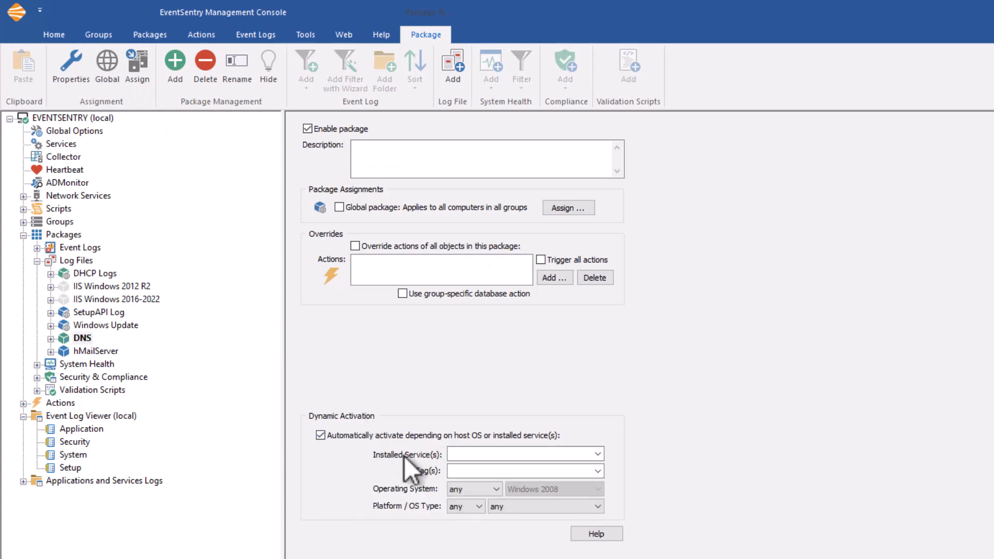
pyautogui.click(547, 511)
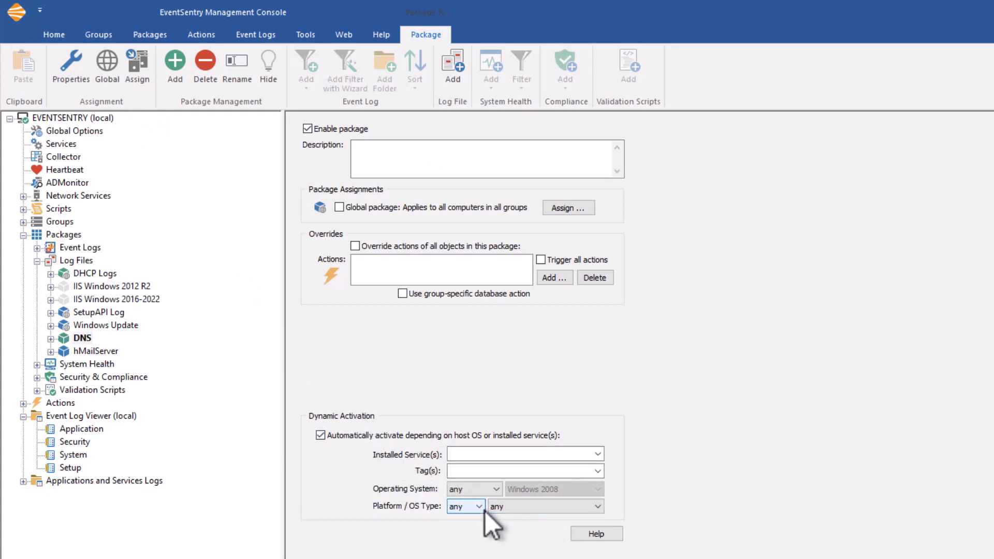
pyautogui.click(518, 527)
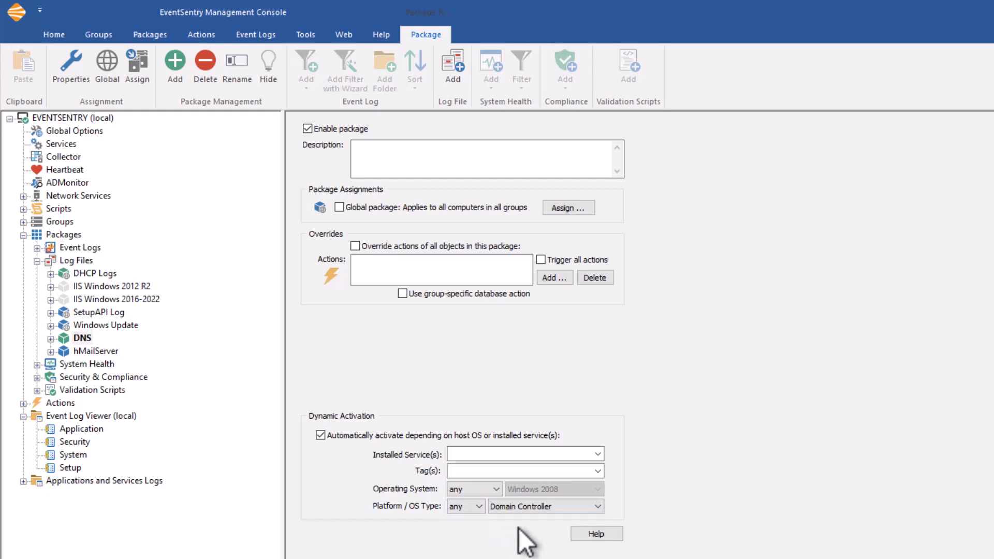
pyautogui.click(95, 355)
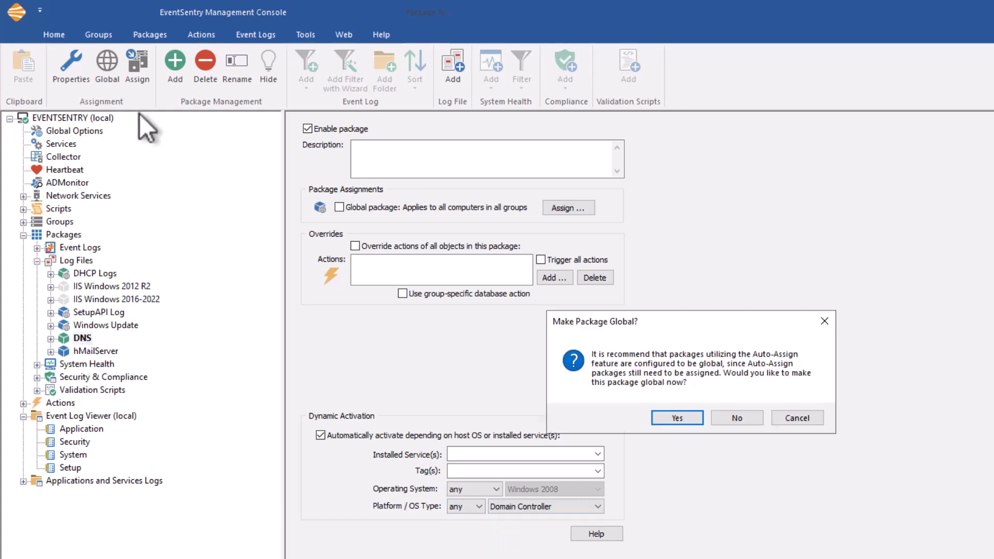
pyautogui.click(675, 418)
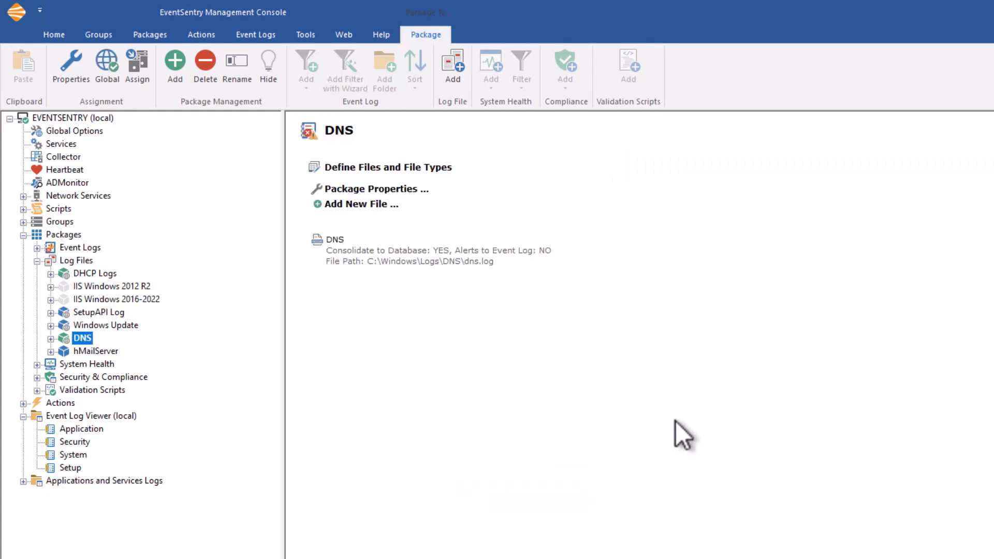
# Recheck the DNS package's properties and inspect the database destination configured for its DNS log file.
pyautogui.rightClick(85, 343)
pyautogui.click(89, 341)
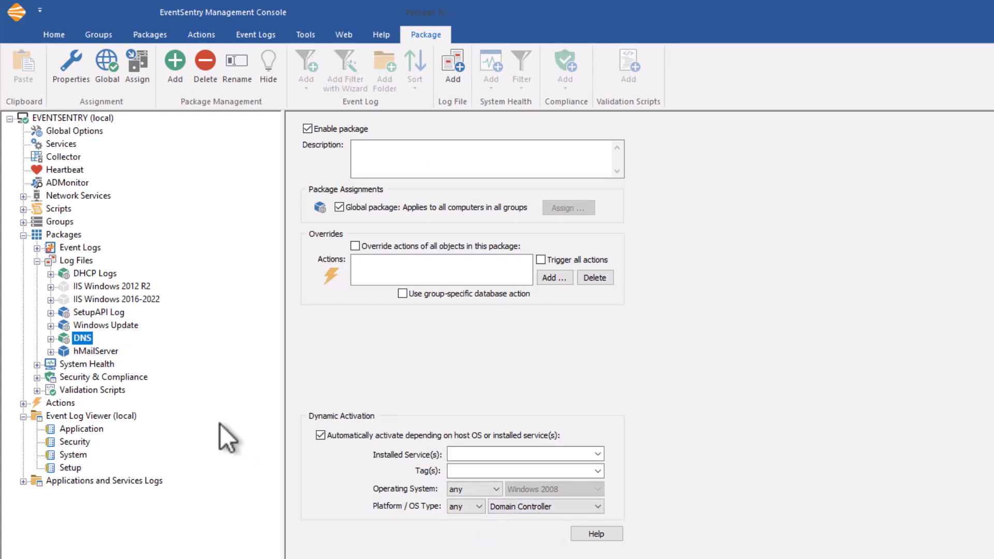
pyautogui.doubleClick(63, 343)
pyautogui.click(96, 350)
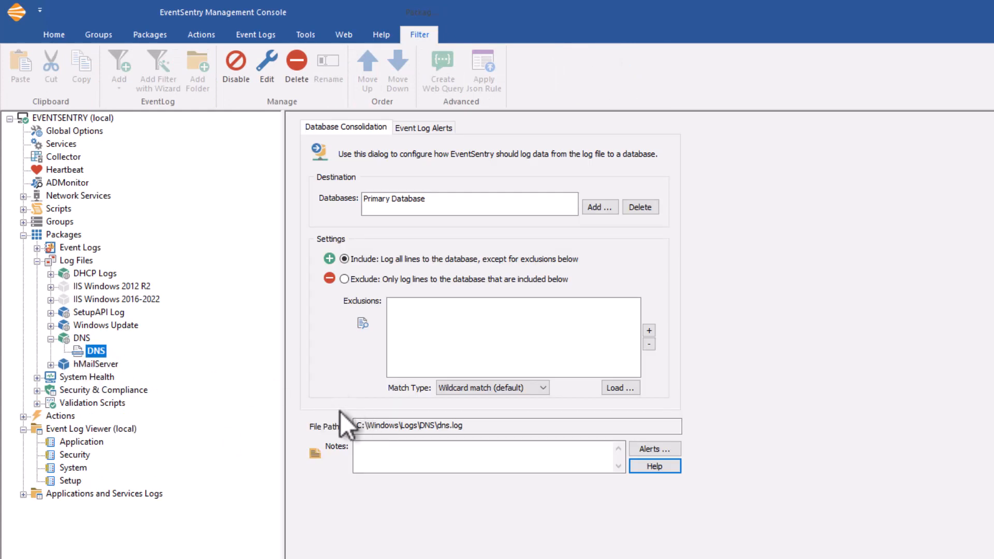
pyautogui.click(418, 198)
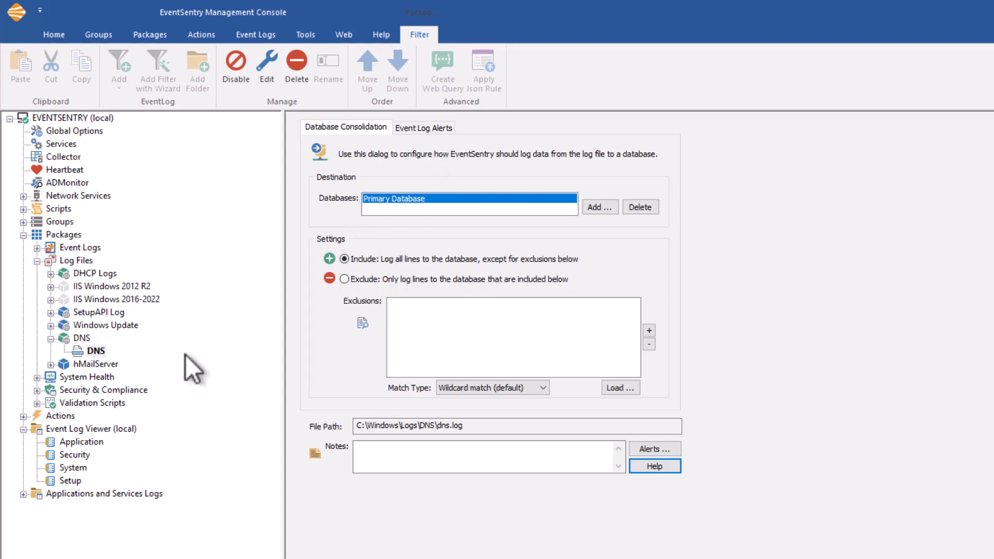
# Expand the hMailServer package and review the Event Log Alerts settings of its hMailServer log file.
pyautogui.click(52, 366)
pyautogui.click(109, 376)
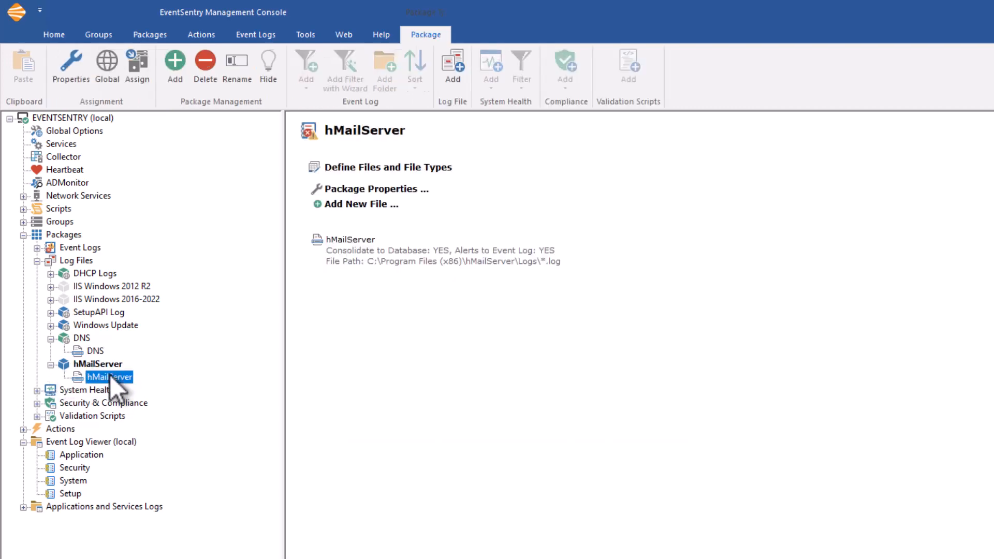
pyautogui.click(420, 129)
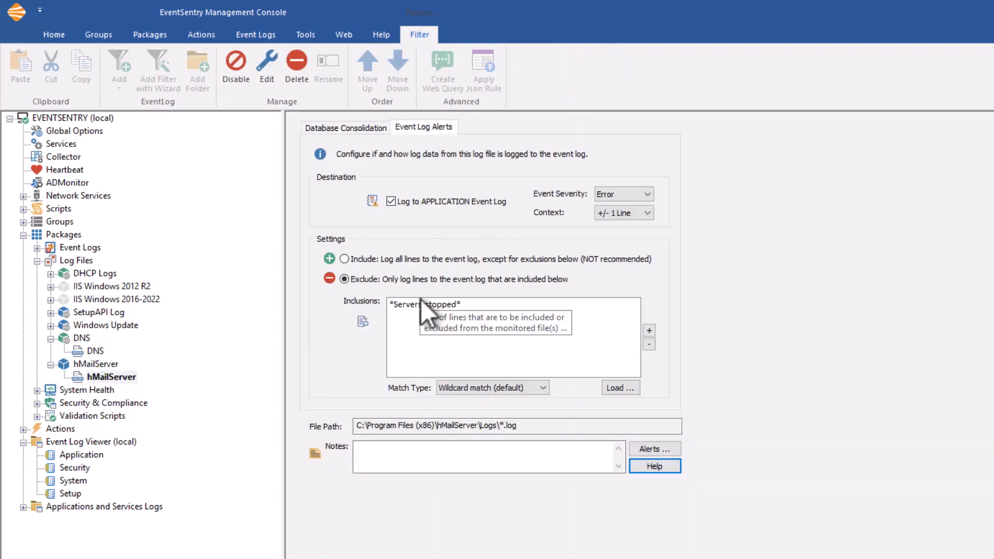
# Return to the DNS log file, glance at dns.log in Notepad++, and view the file's Event Log Alerts settings in EventSentry.
pyautogui.click(96, 351)
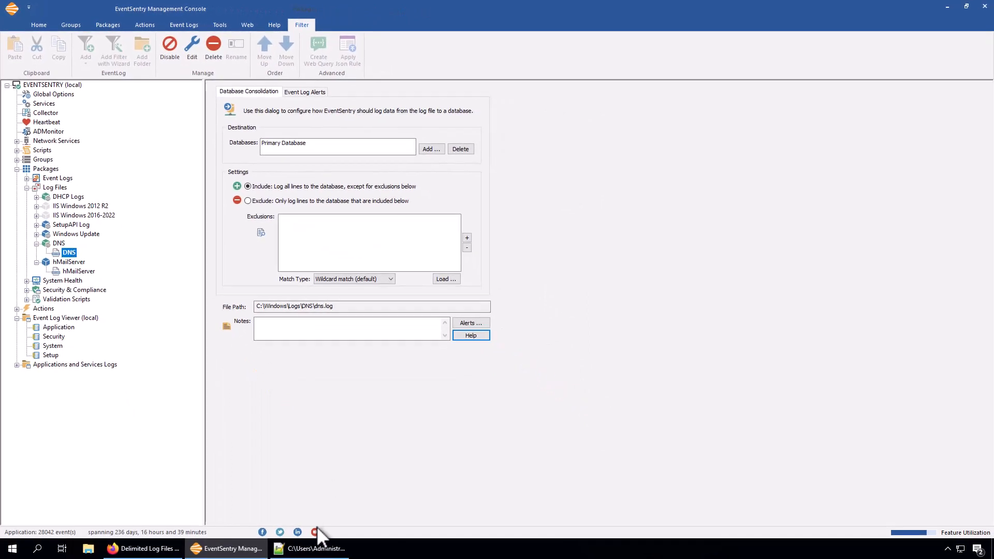
pyautogui.click(317, 550)
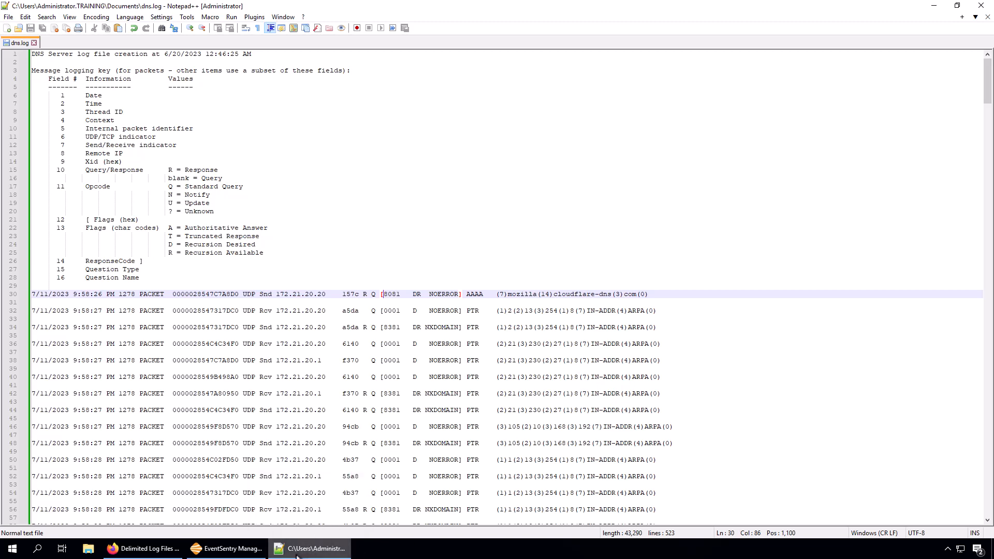
pyautogui.click(239, 552)
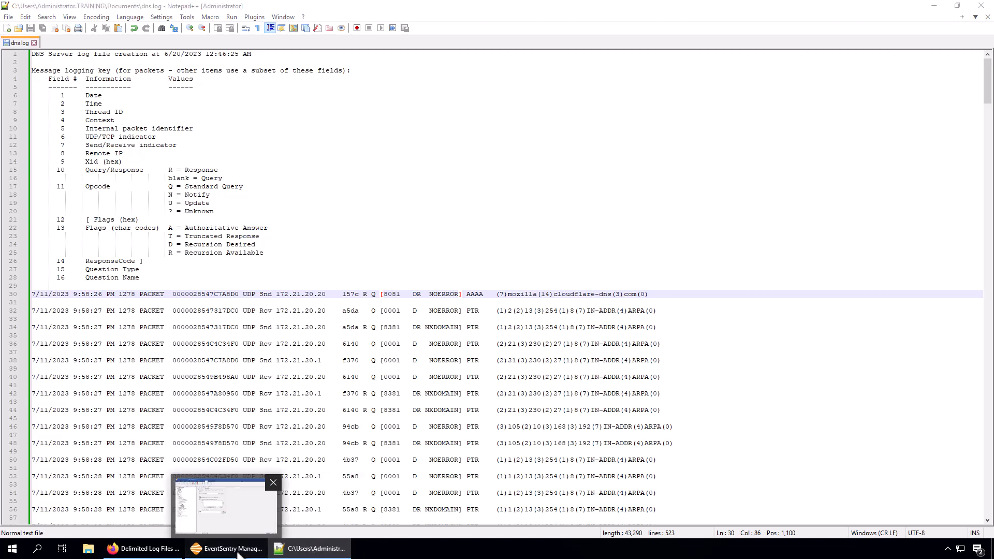
pyautogui.click(311, 92)
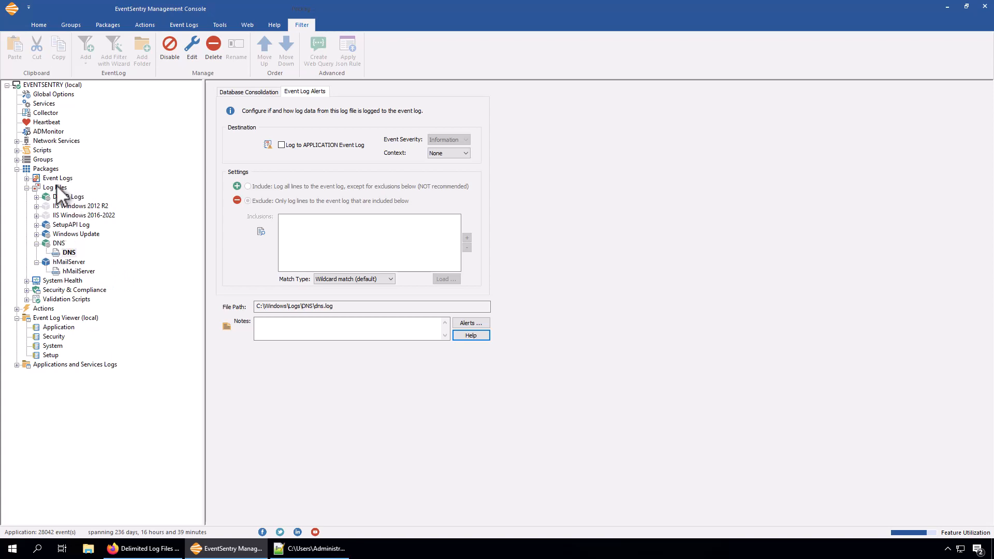
# Open the log file and file type definitions and review the field mappings of the DNS Debug definition without changing it.
pyautogui.click(55, 187)
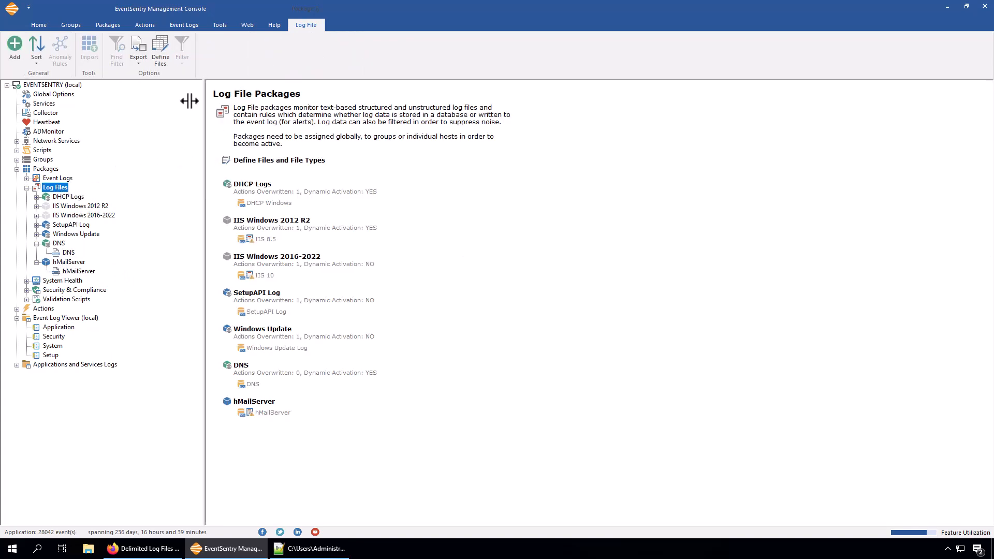
pyautogui.click(157, 48)
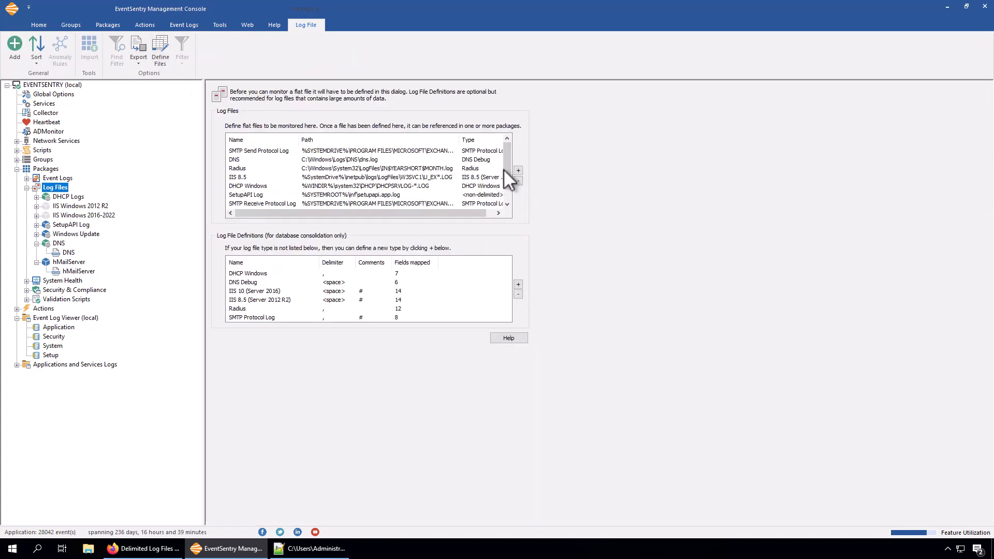
pyautogui.moveTo(505, 166); pyautogui.dragTo(506, 148)
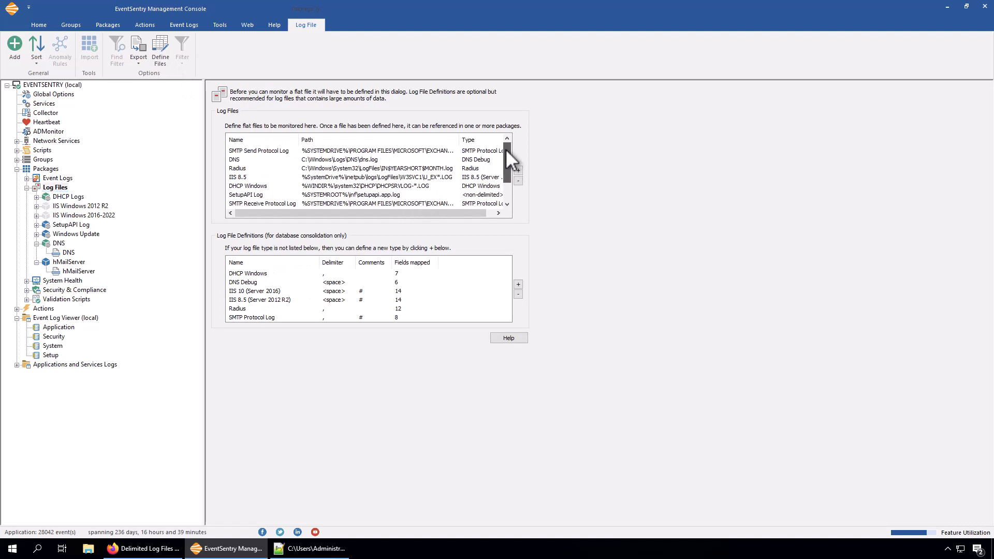
pyautogui.click(244, 281)
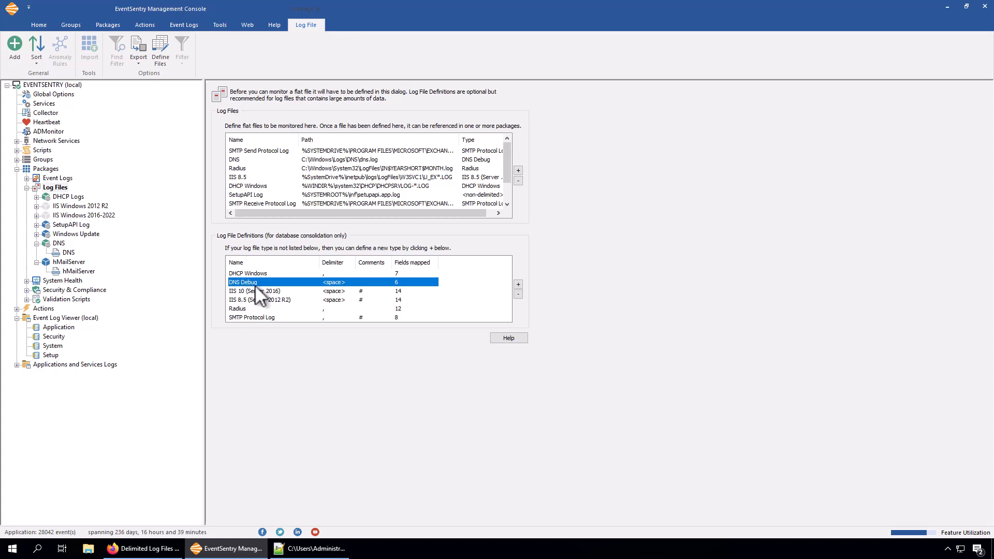
pyautogui.doubleClick(254, 284)
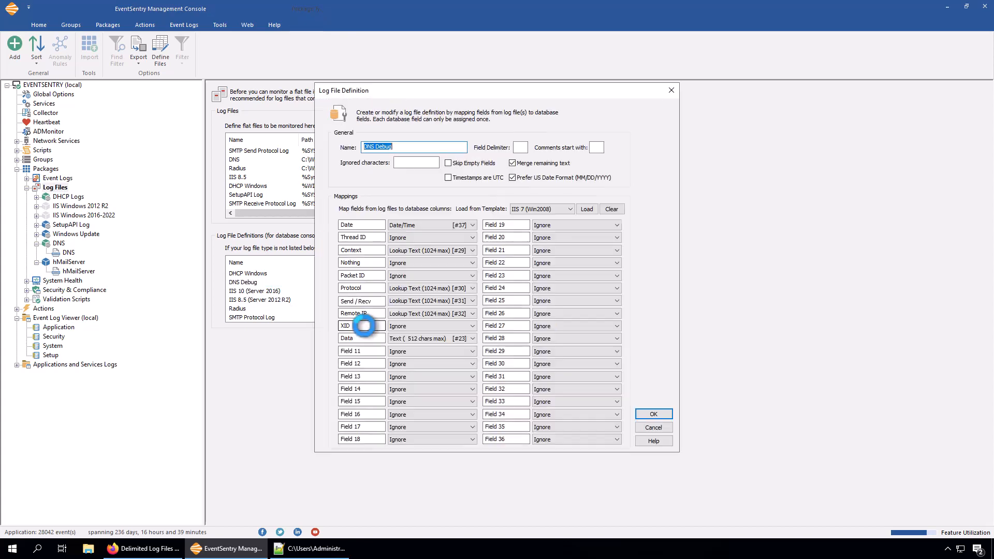
pyautogui.click(670, 426)
# Review the field mappings of the DHCP Windows log file definition and close it unchanged.
pyautogui.click(254, 274)
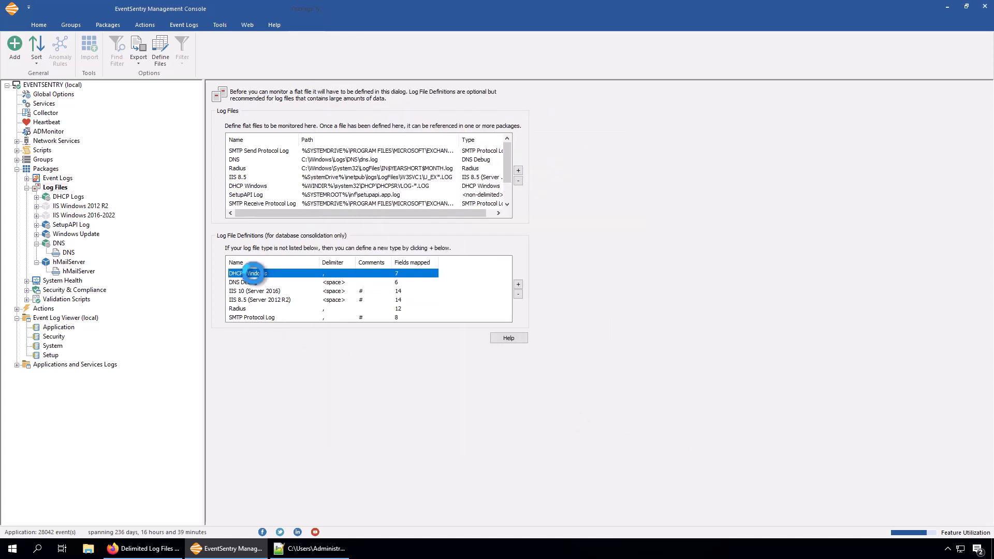
pyautogui.doubleClick(254, 274)
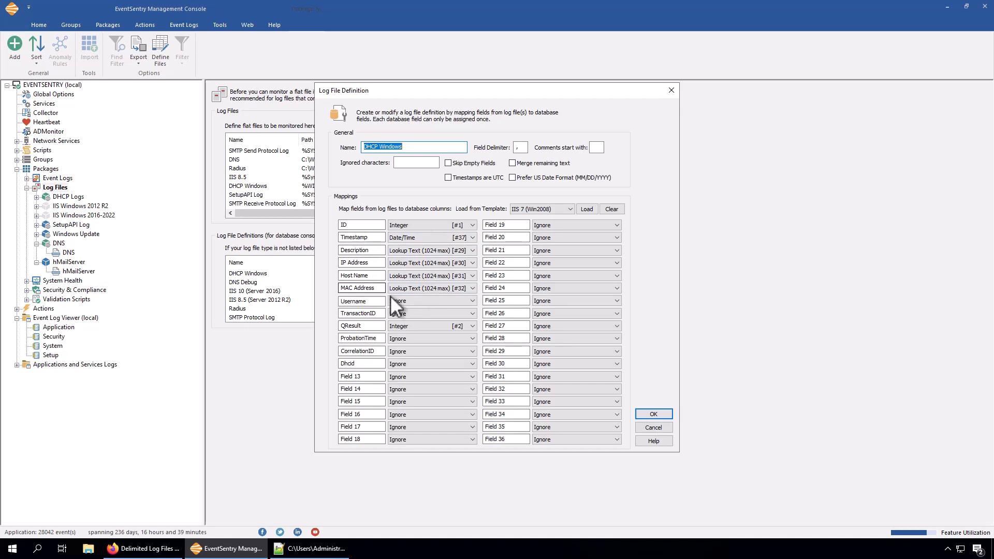
pyautogui.click(657, 430)
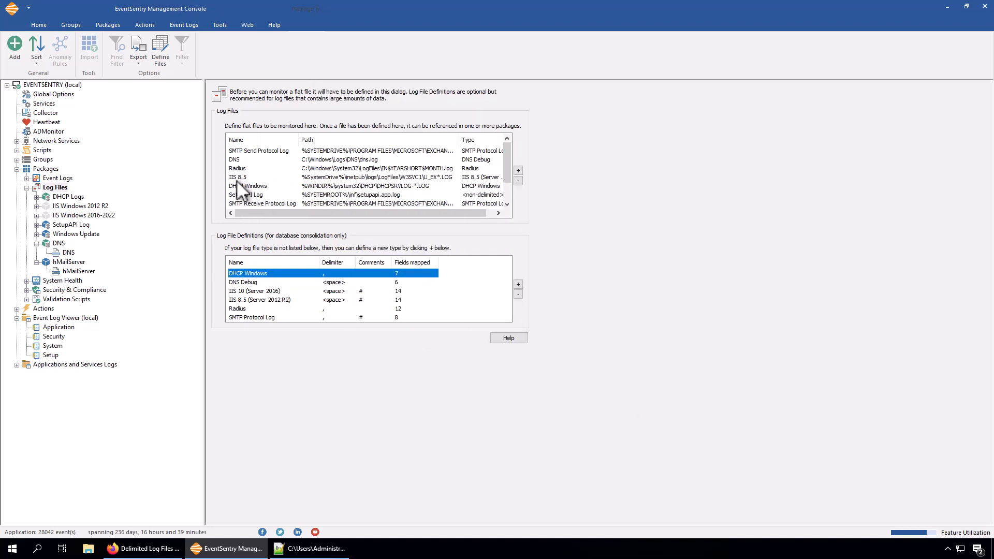
# Point out the DNS entry among the defined log files, and open the selection of files to add to the DNS package.
pyautogui.click(238, 161)
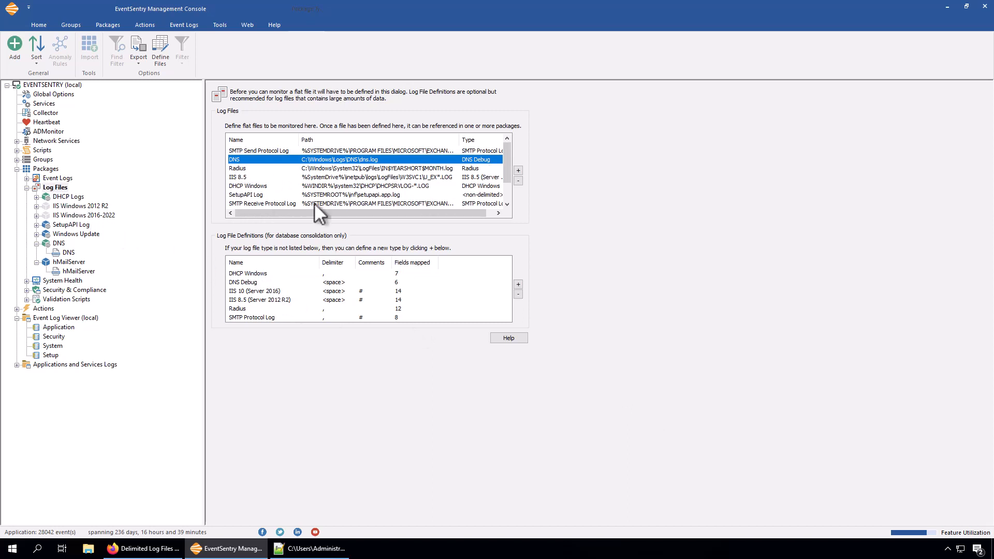
pyautogui.click(59, 244)
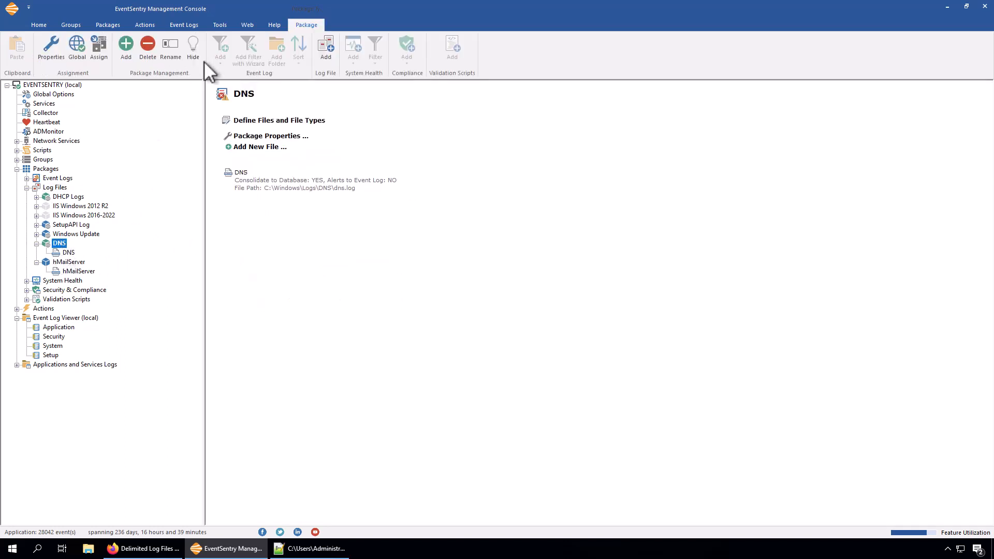
pyautogui.click(326, 49)
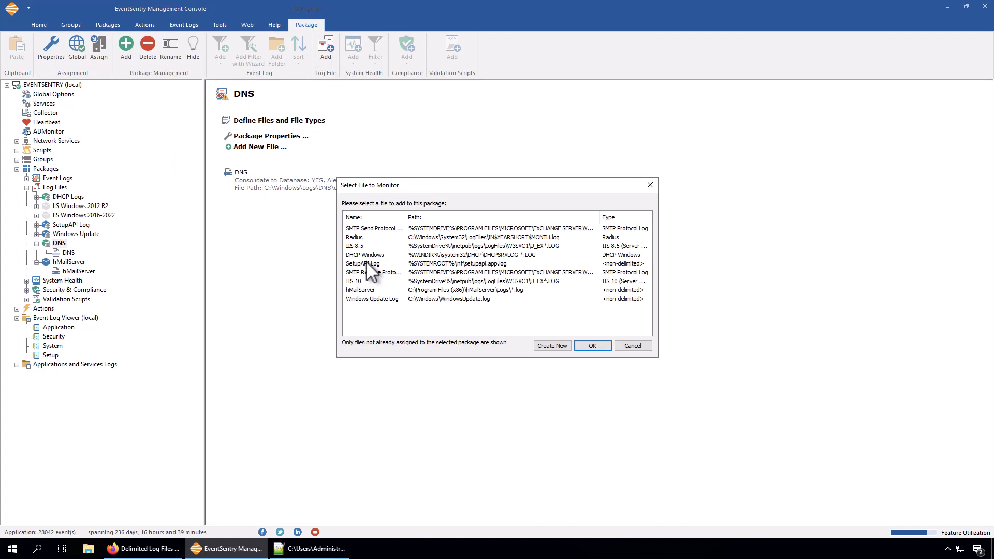